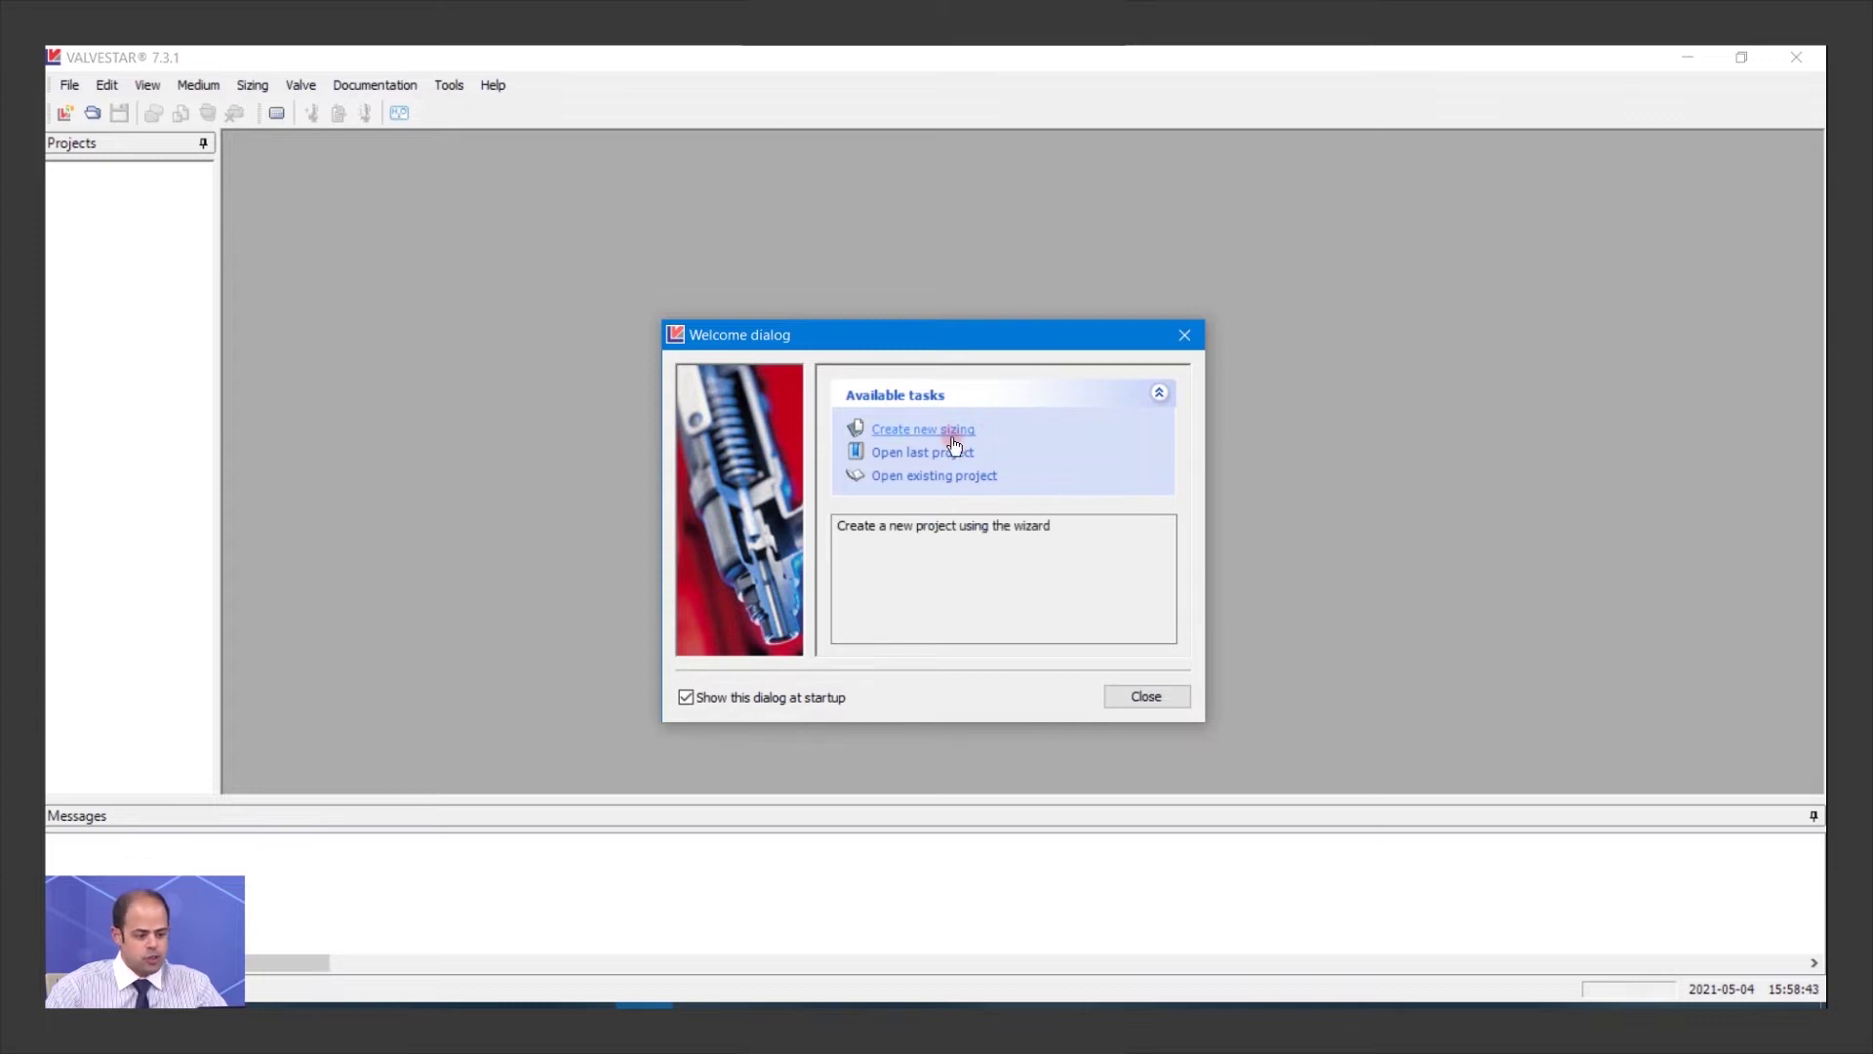
Step: Create a new sizing and enter PSV-21001 as its tag number
left_click(951, 430)
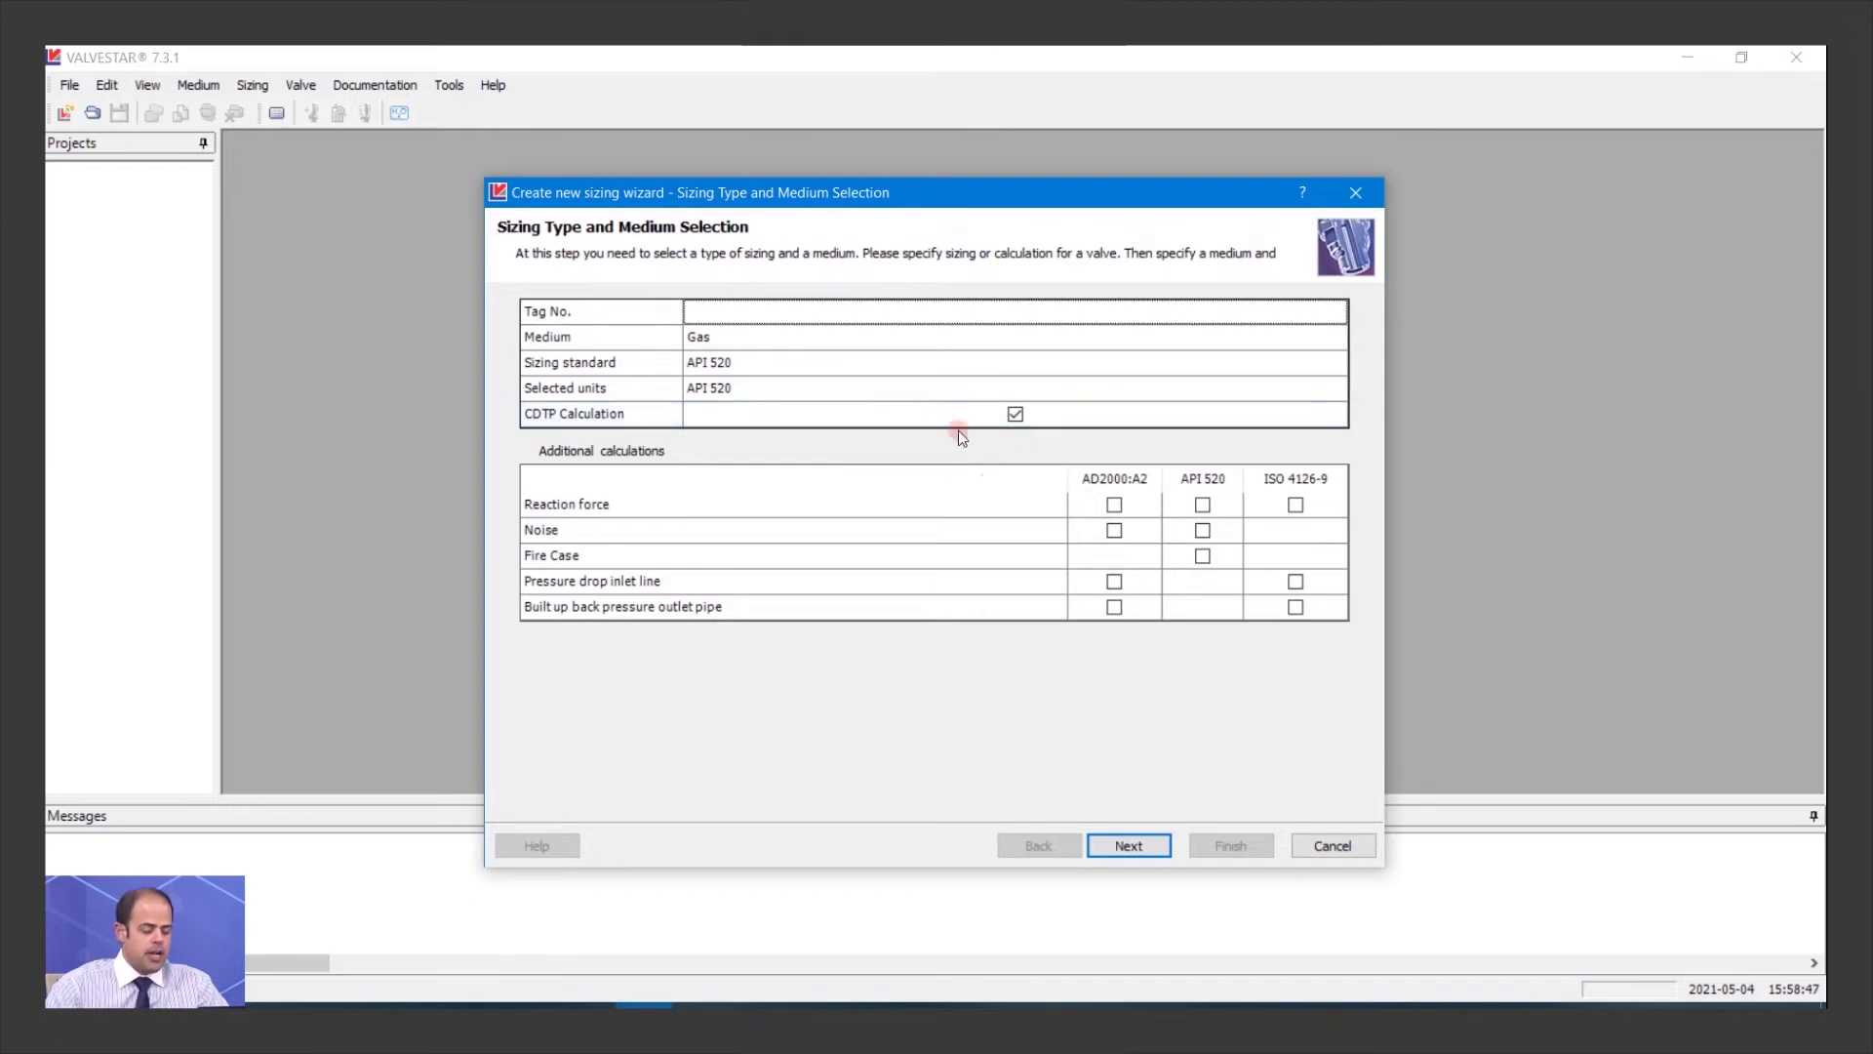
left_click(788, 313)
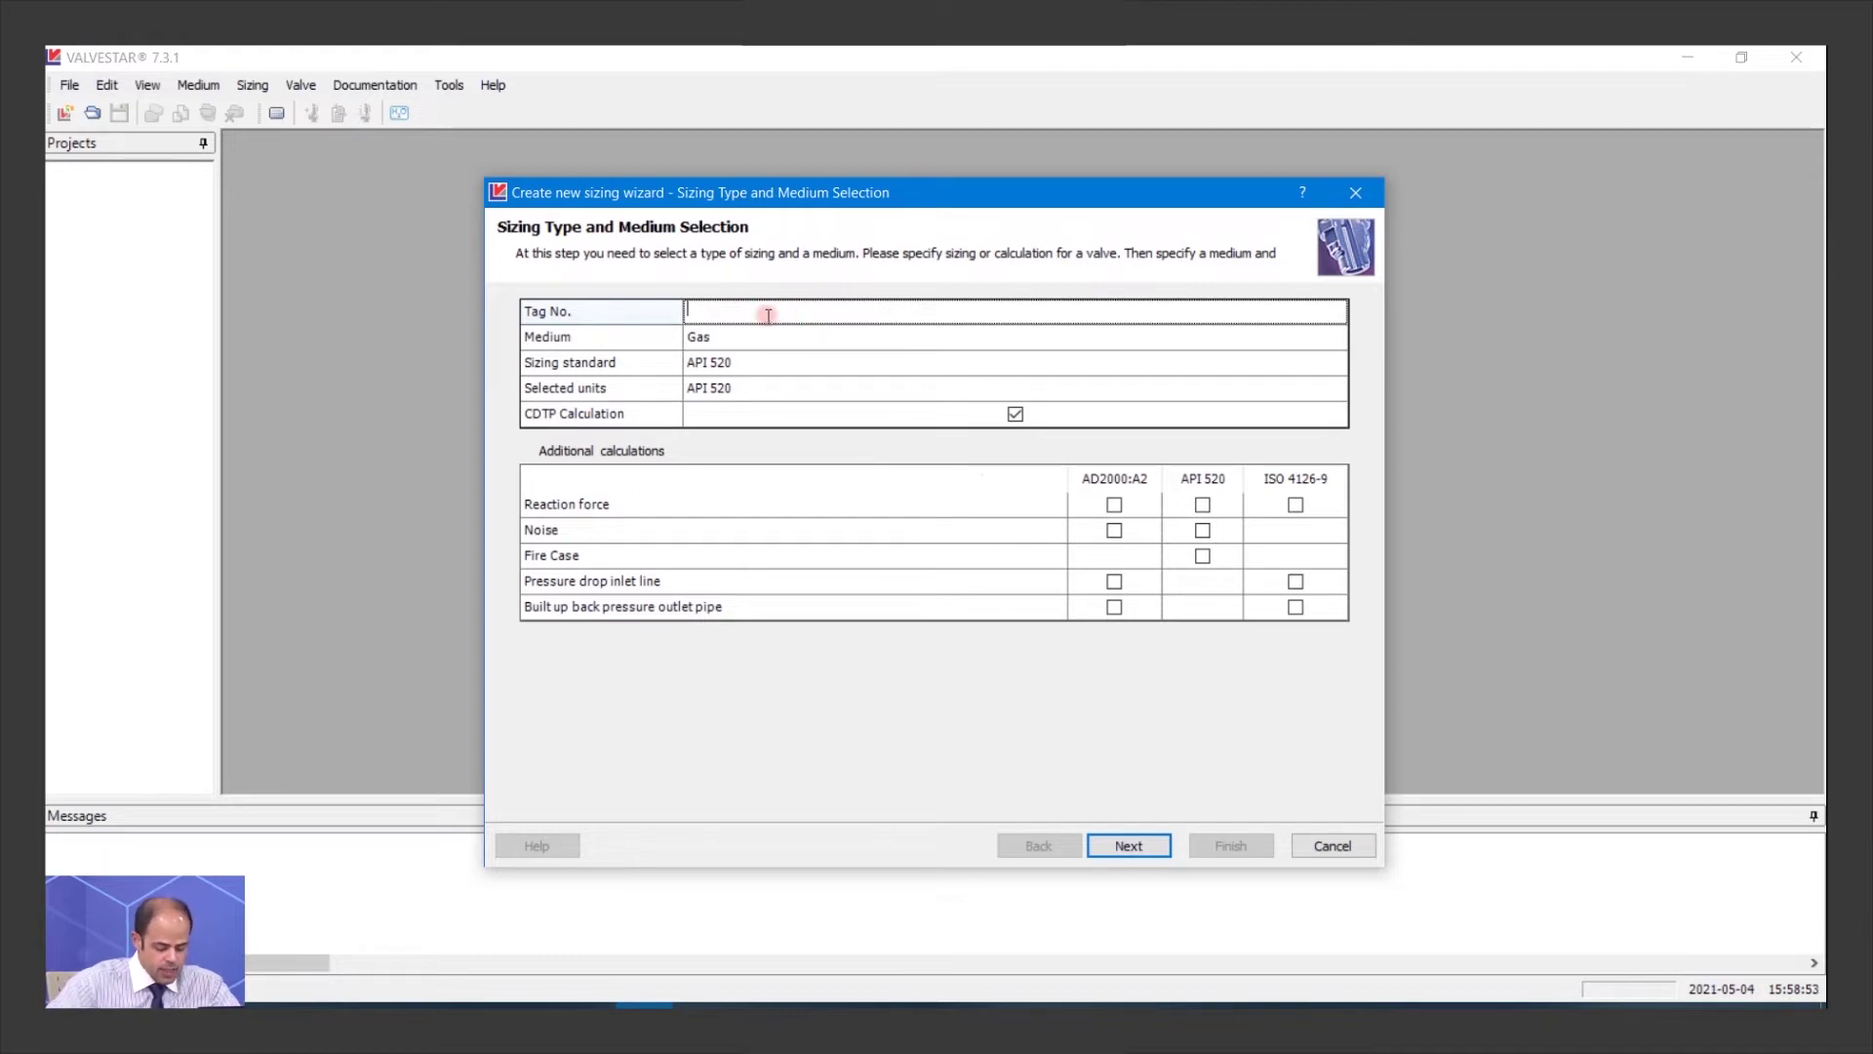
type("PSV-")
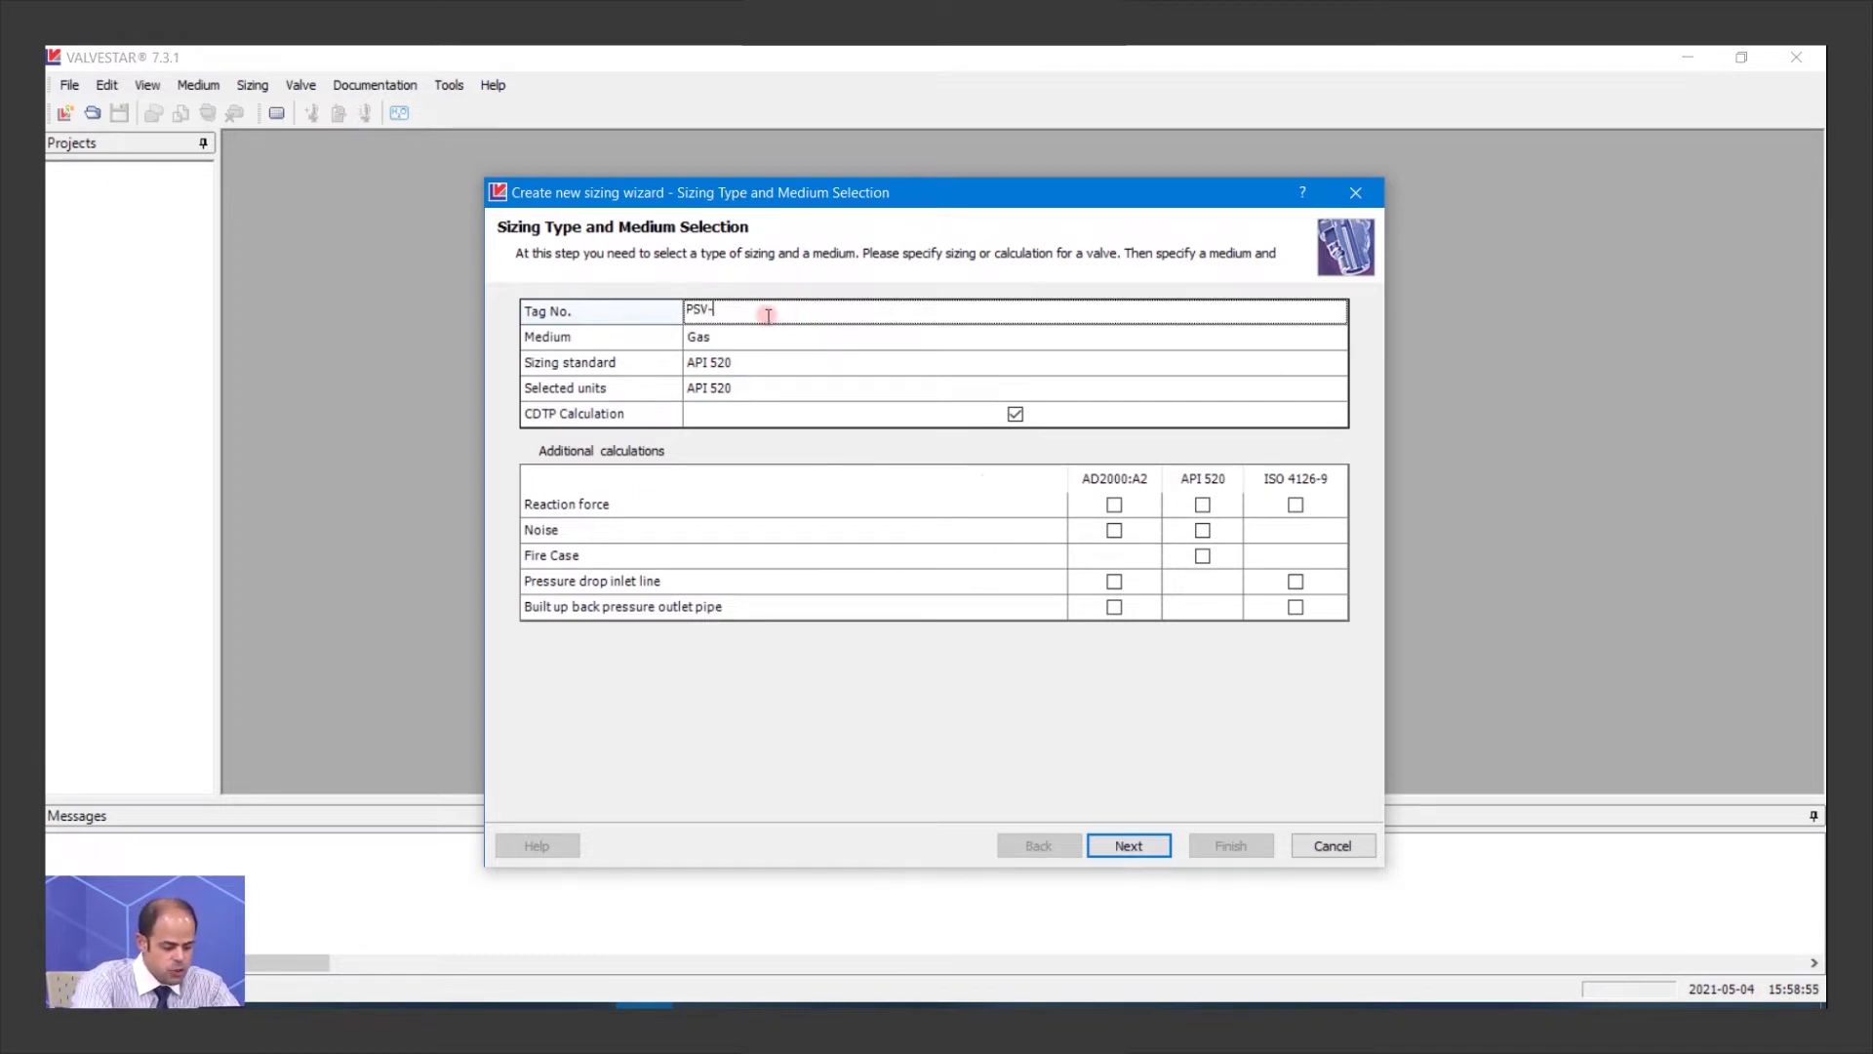
type("21001")
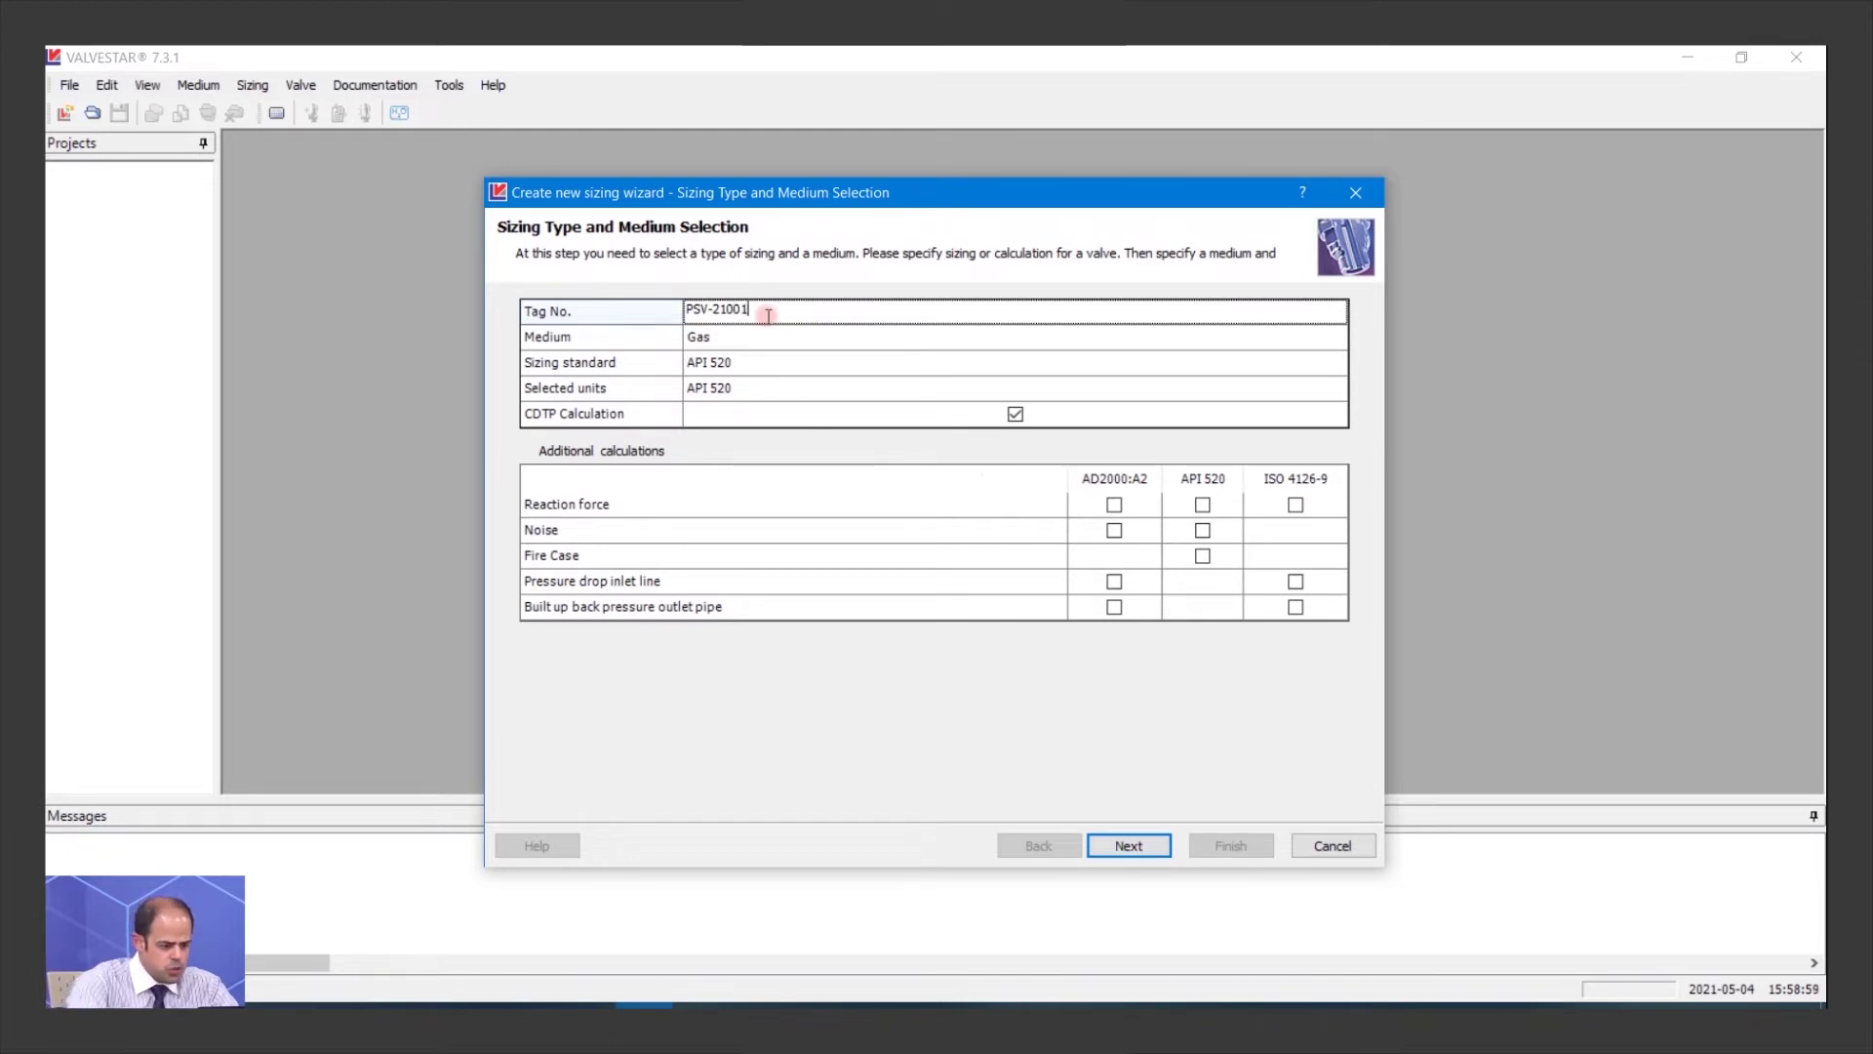
key("BackSpace")
type("2")
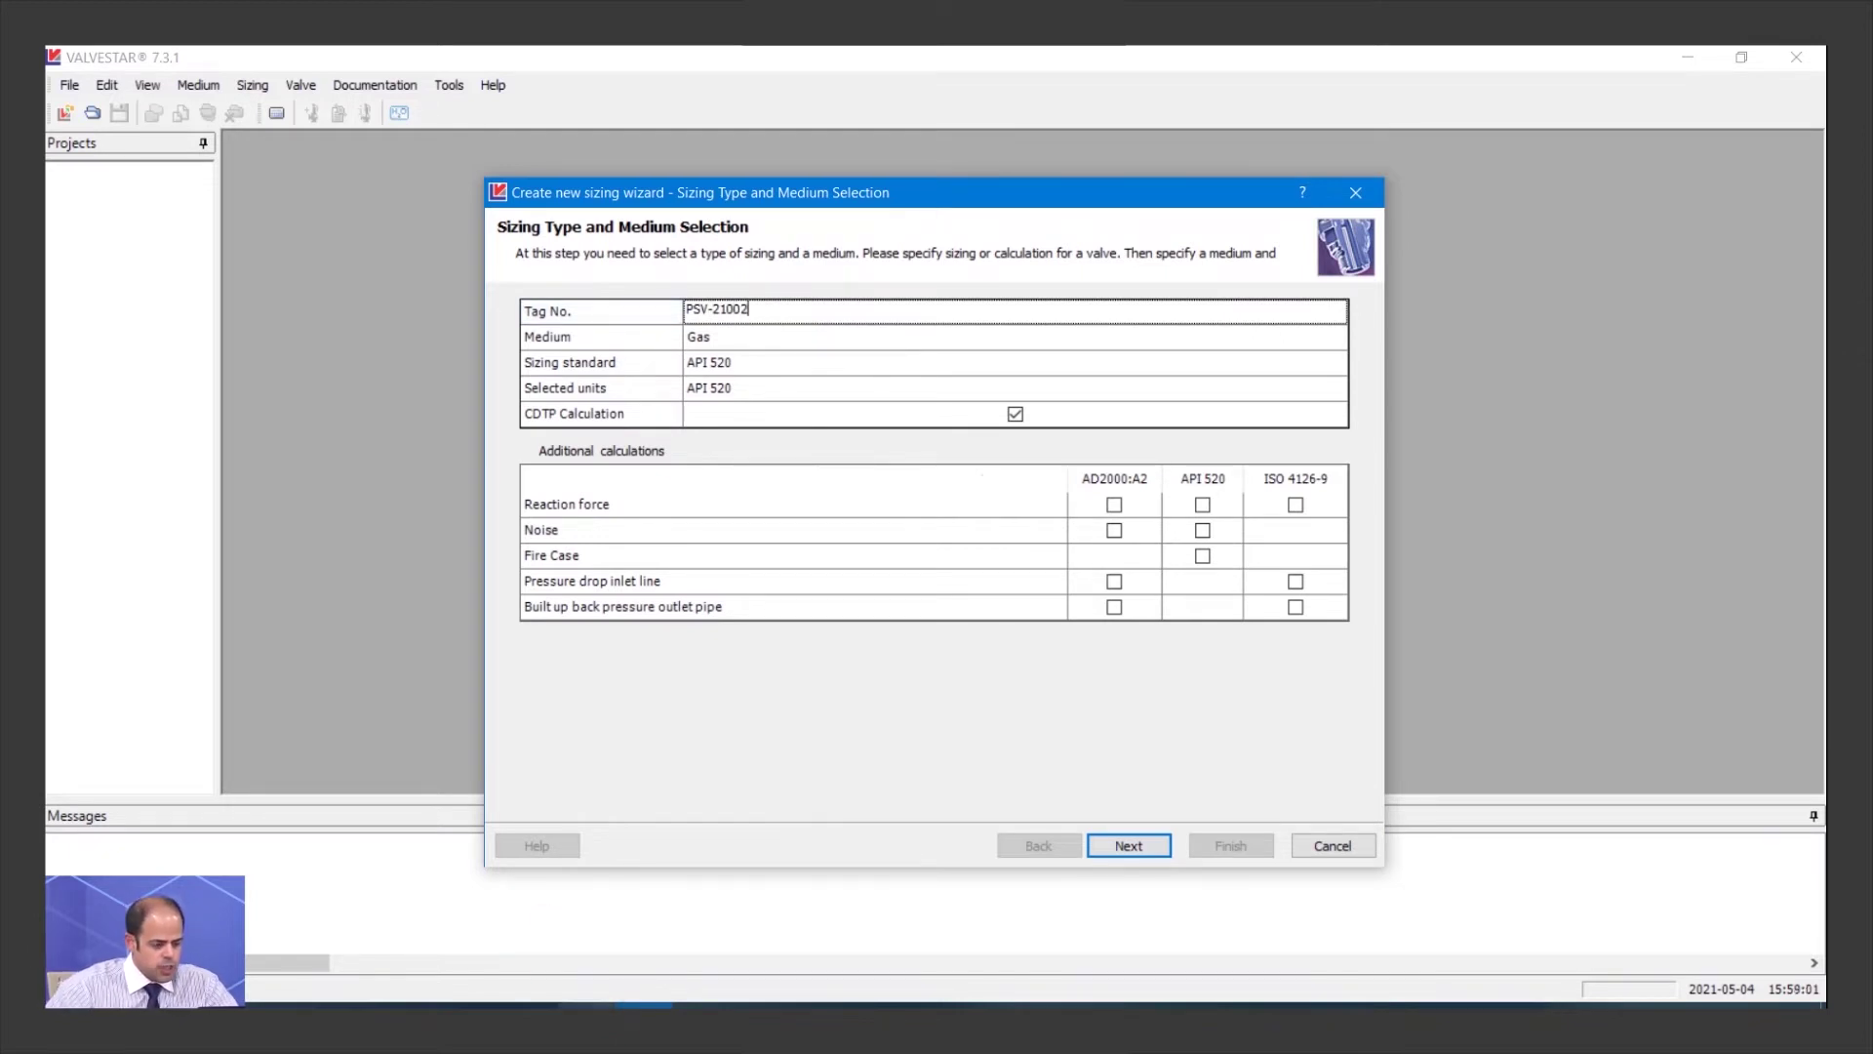
left_click(629, 997)
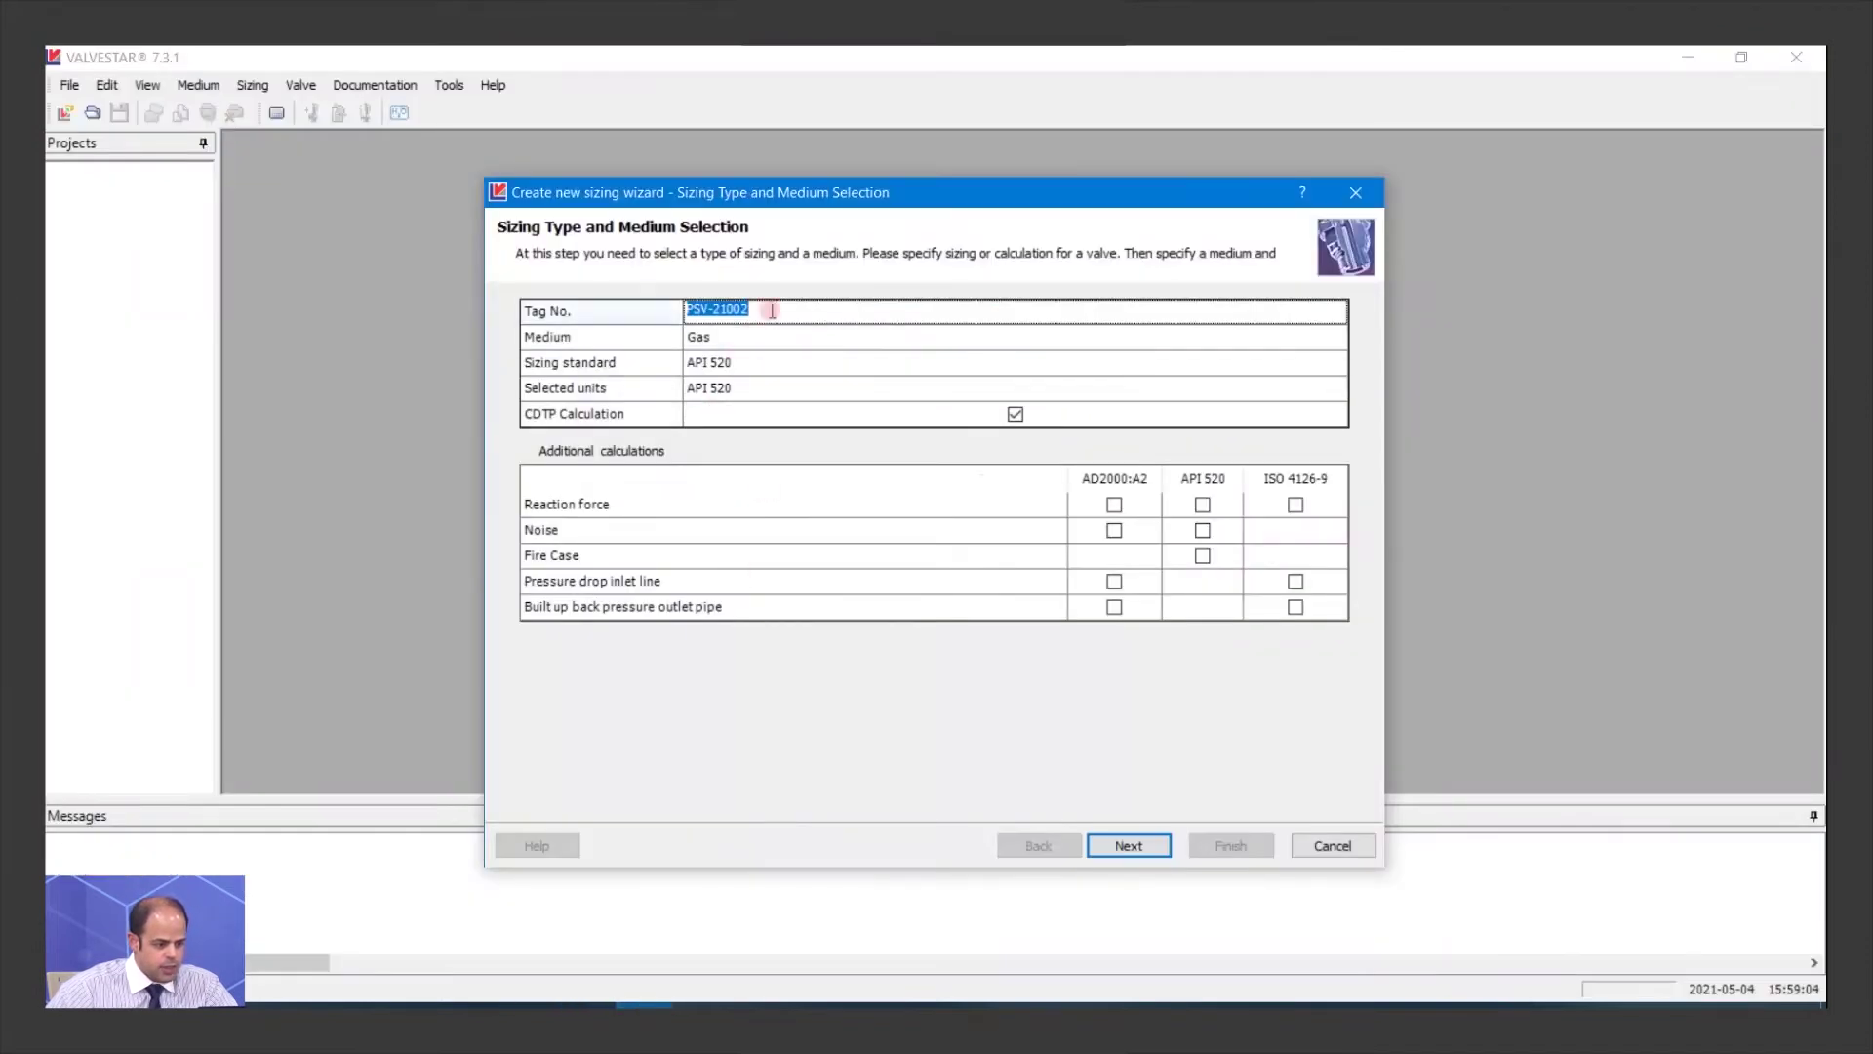
left_click(770, 308)
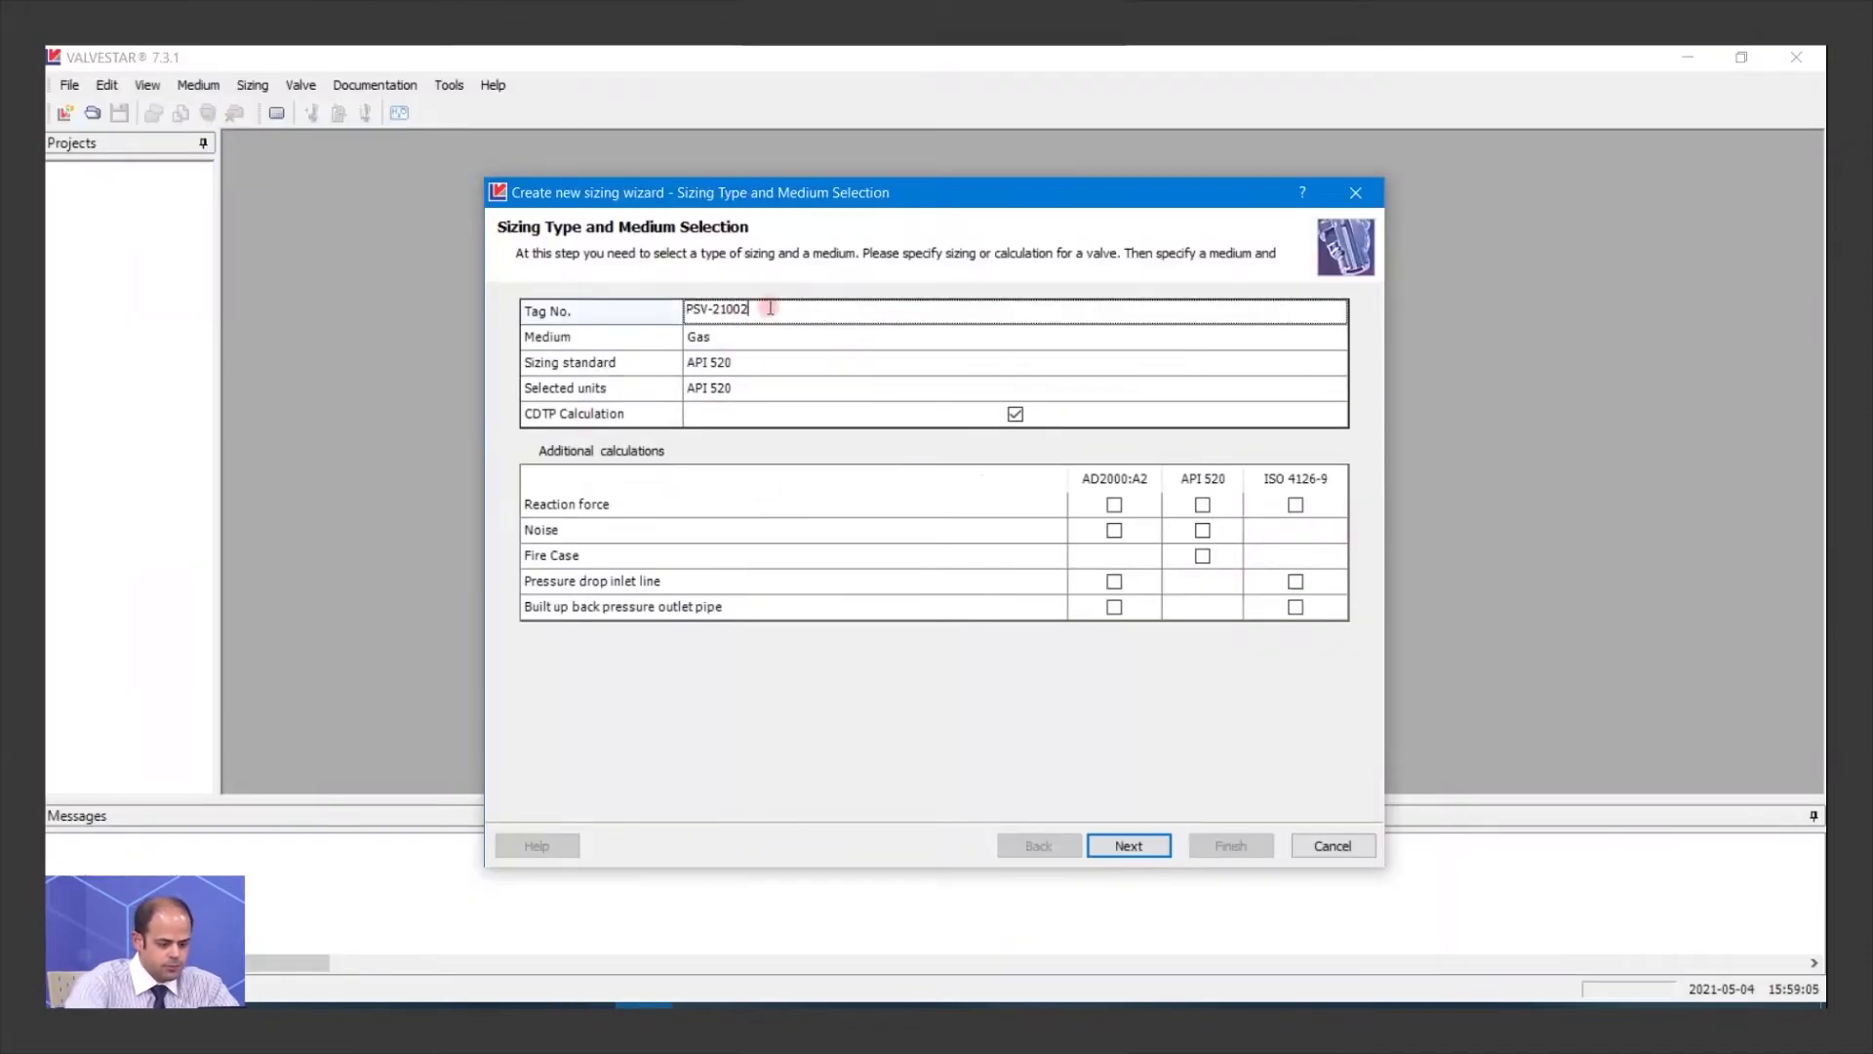
key("BackSpace")
type("1")
Step: Keep Gas as the medium and turn off the CDTP calculation
left_click(737, 337)
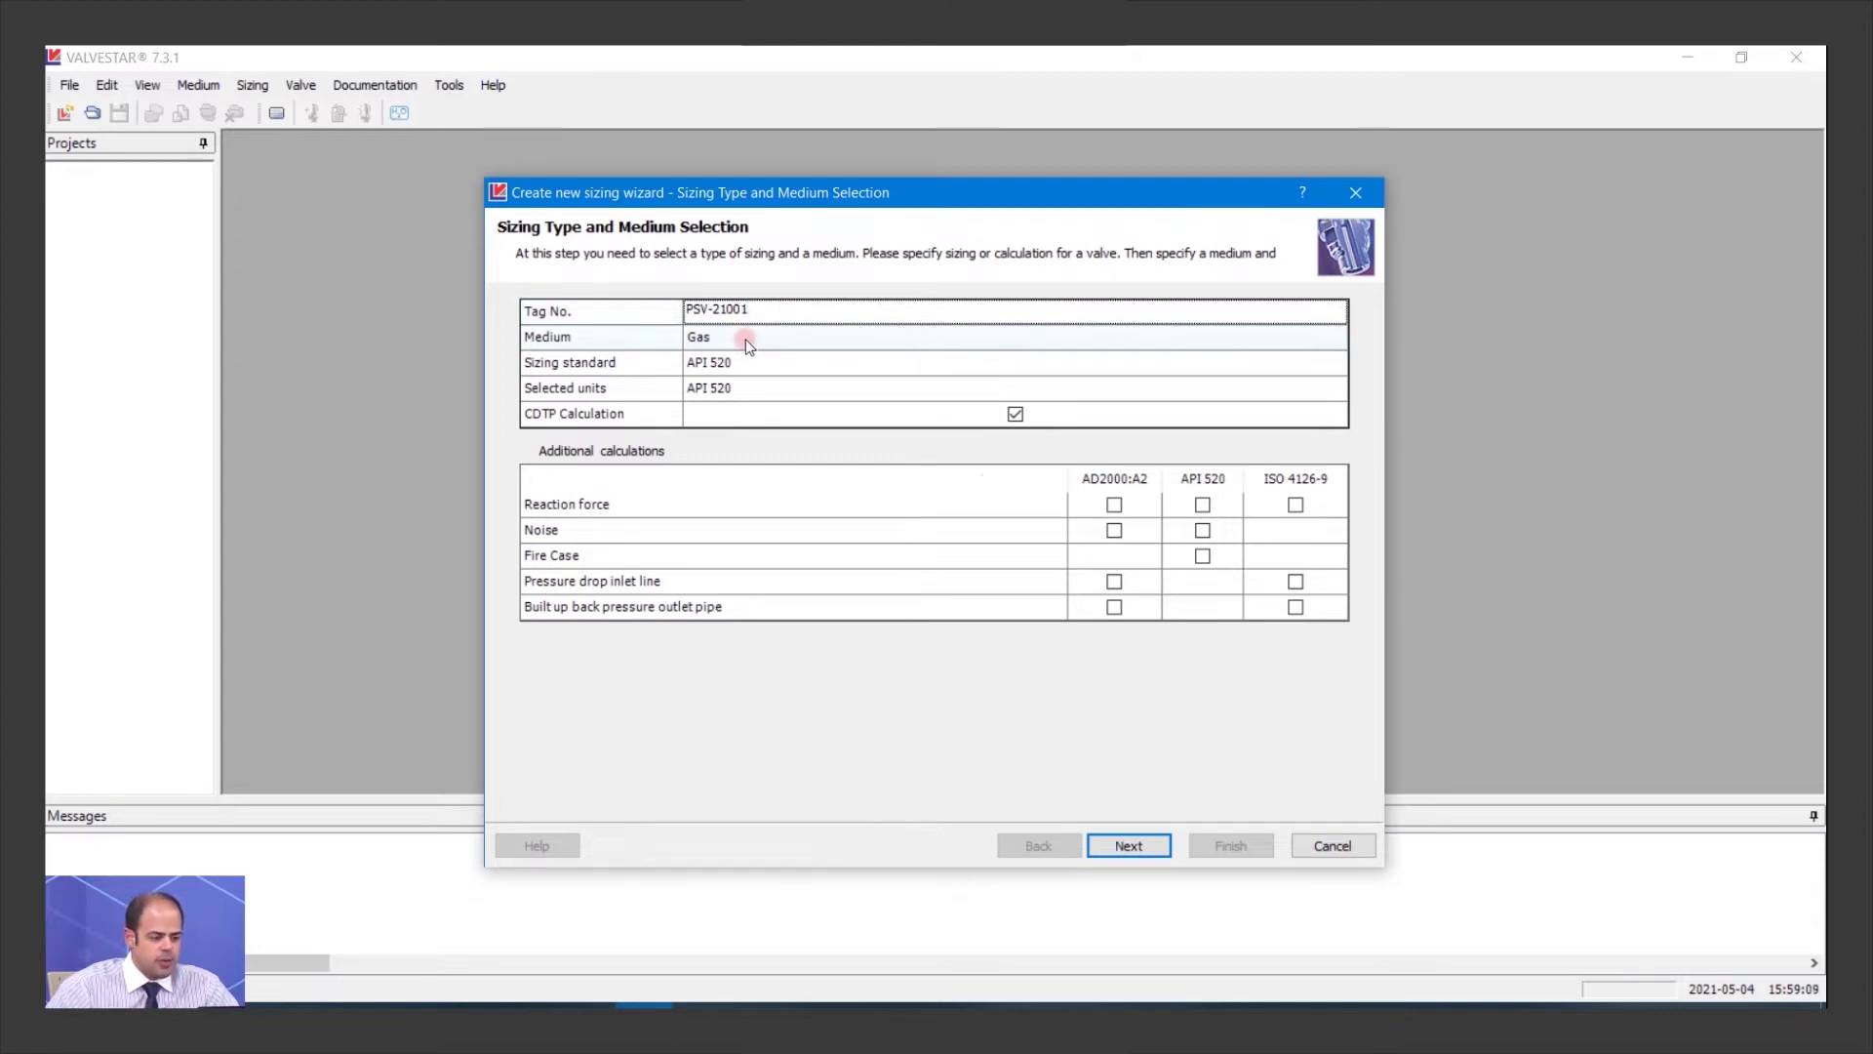
left_click(745, 341)
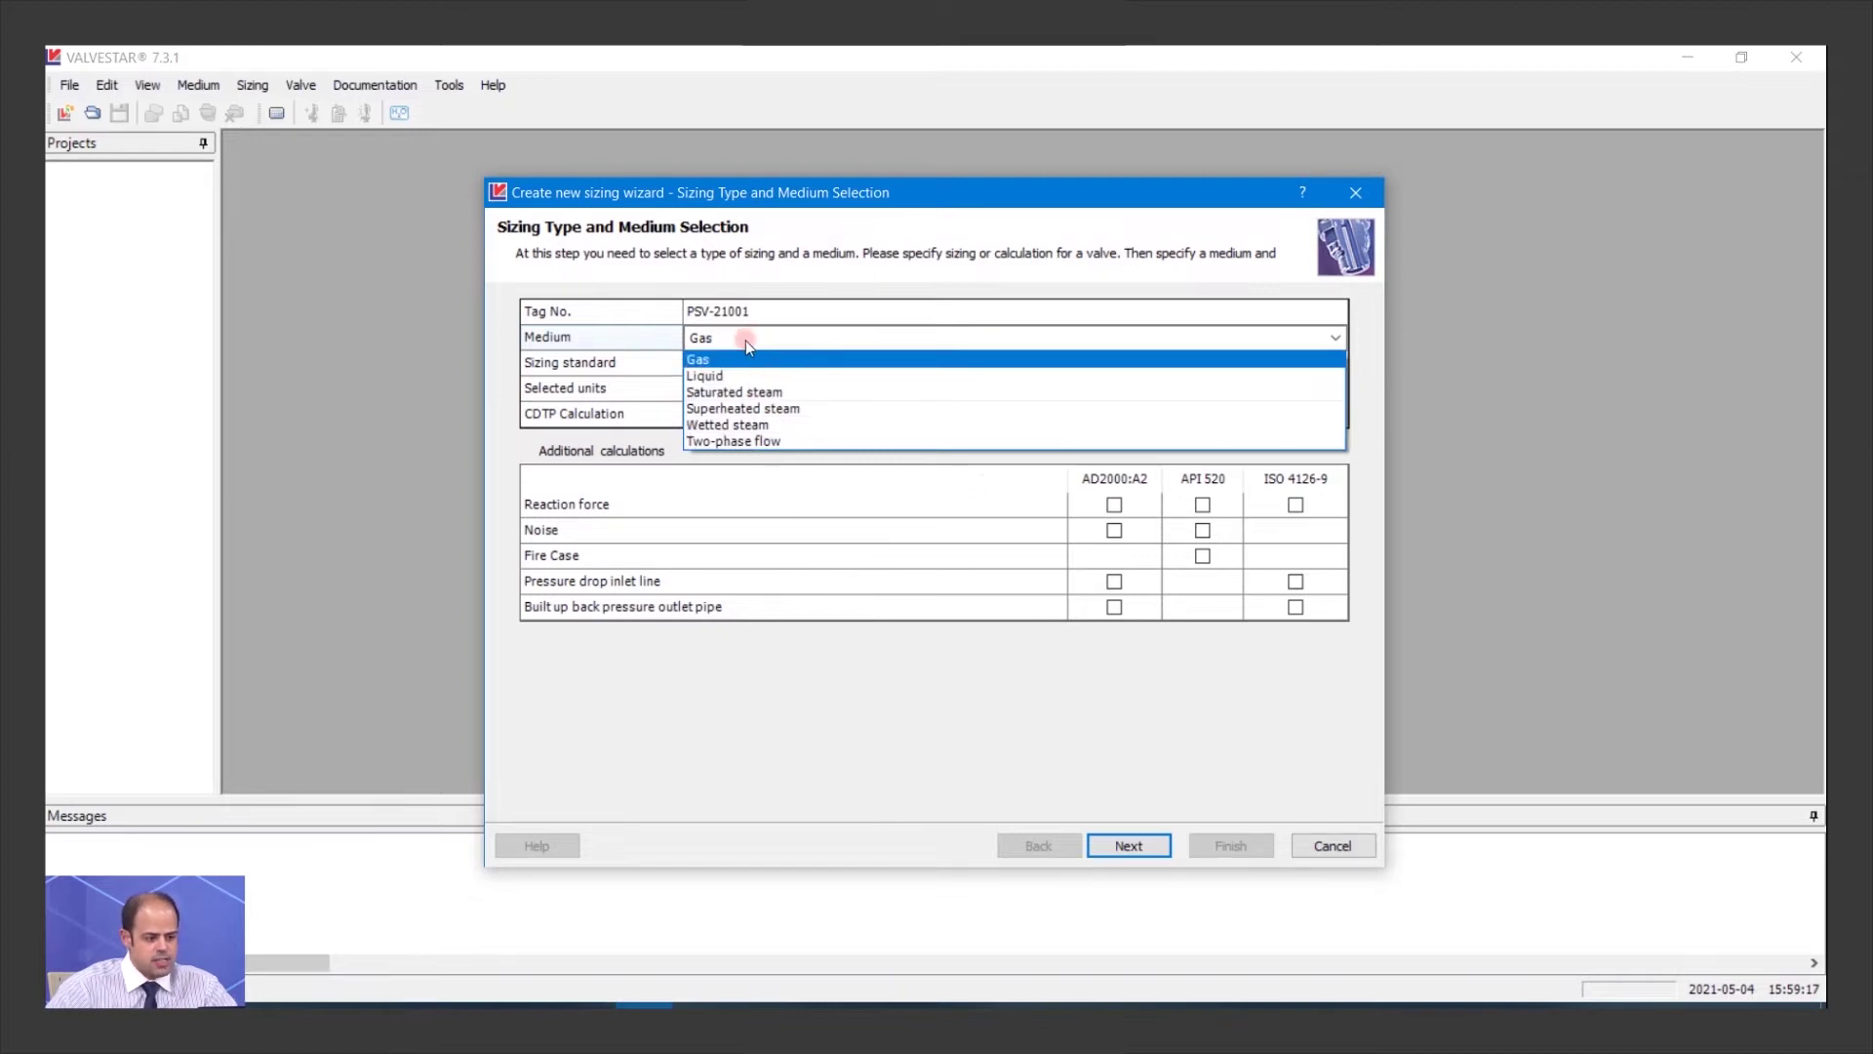
left_click(671, 348)
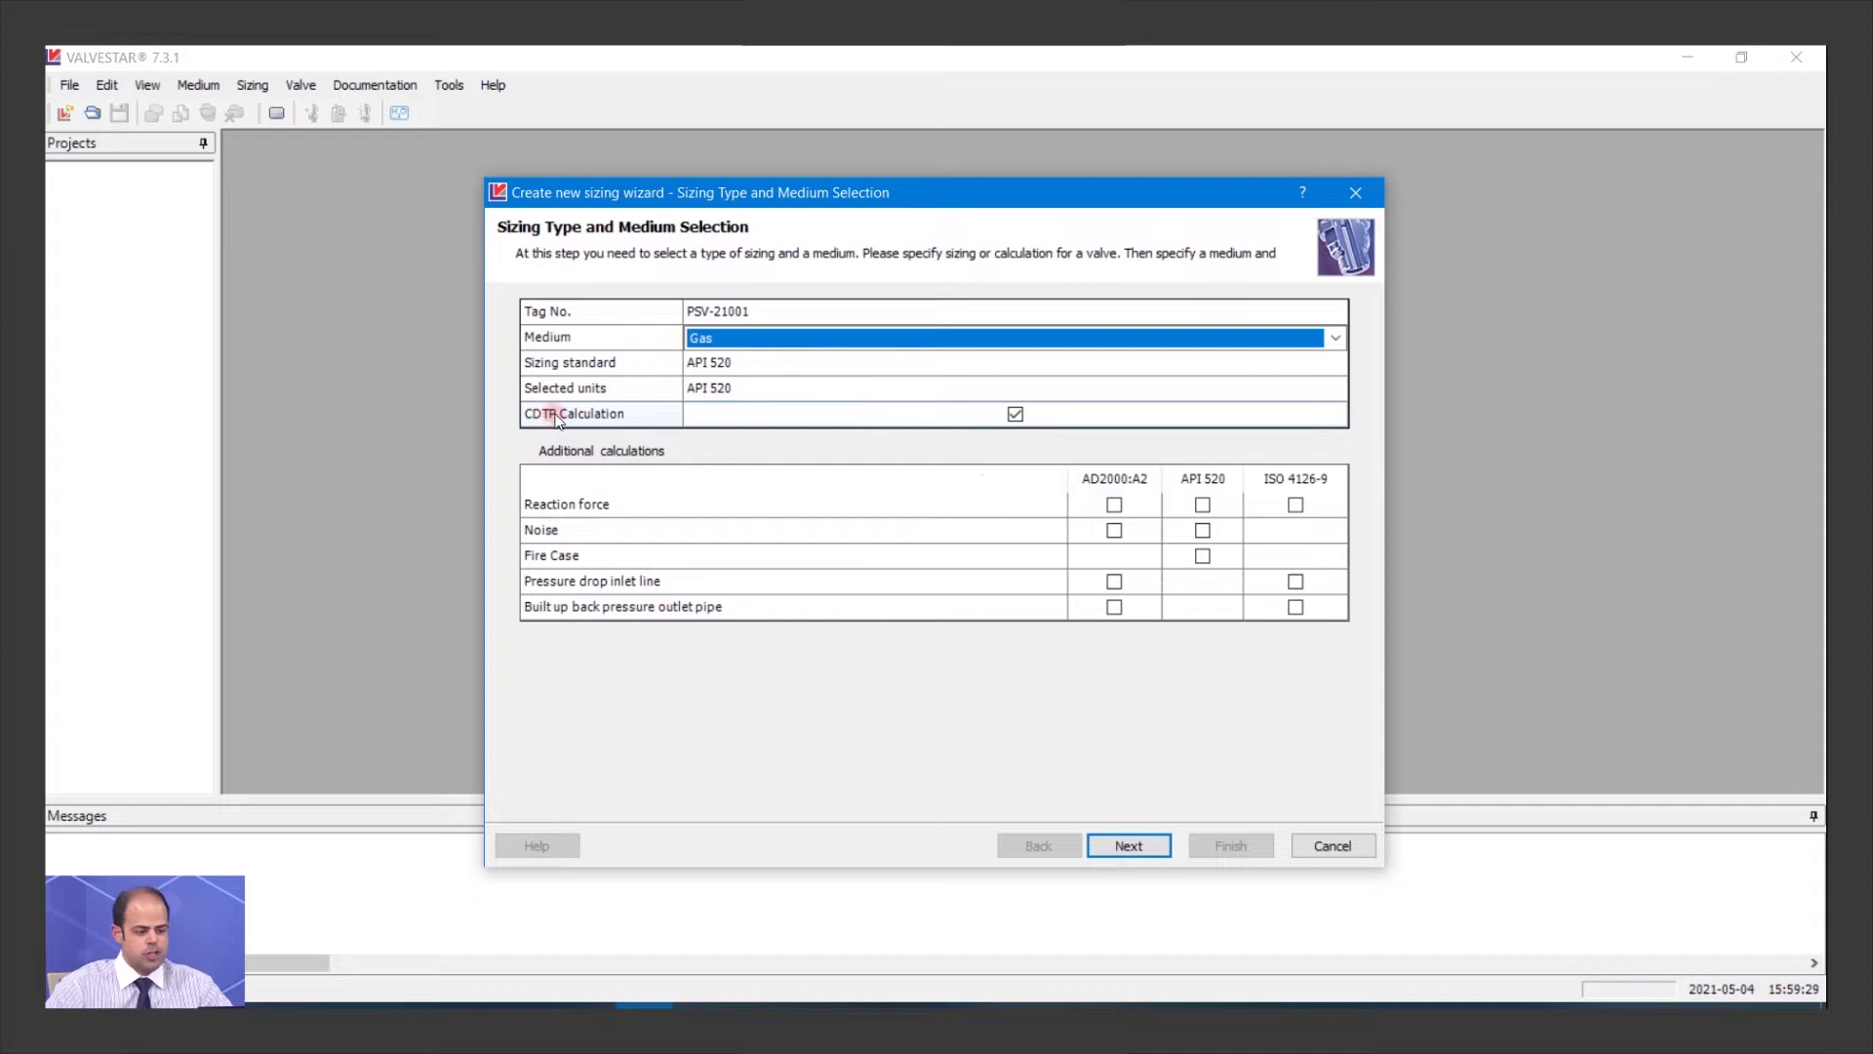
left_click(1015, 416)
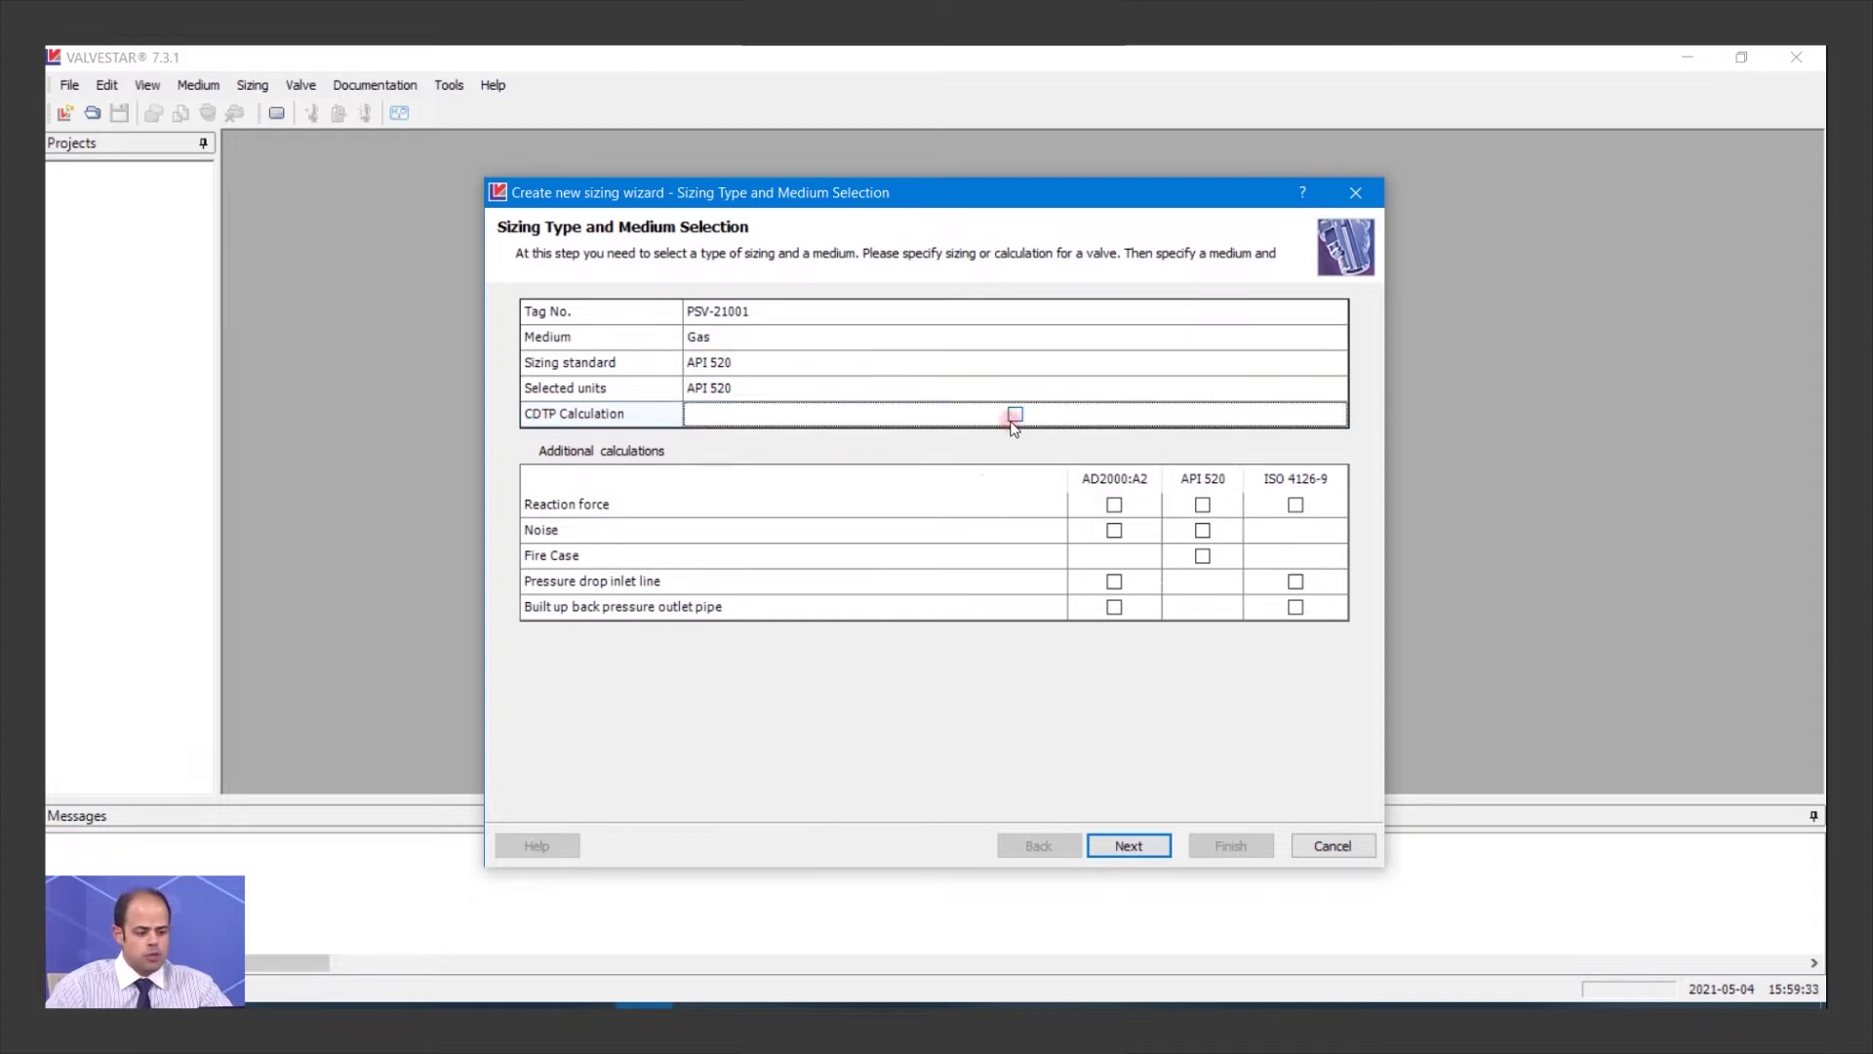
Step: Enable the API 520 reaction force and noise calculations, and continue to the medium selection
left_click(1204, 507)
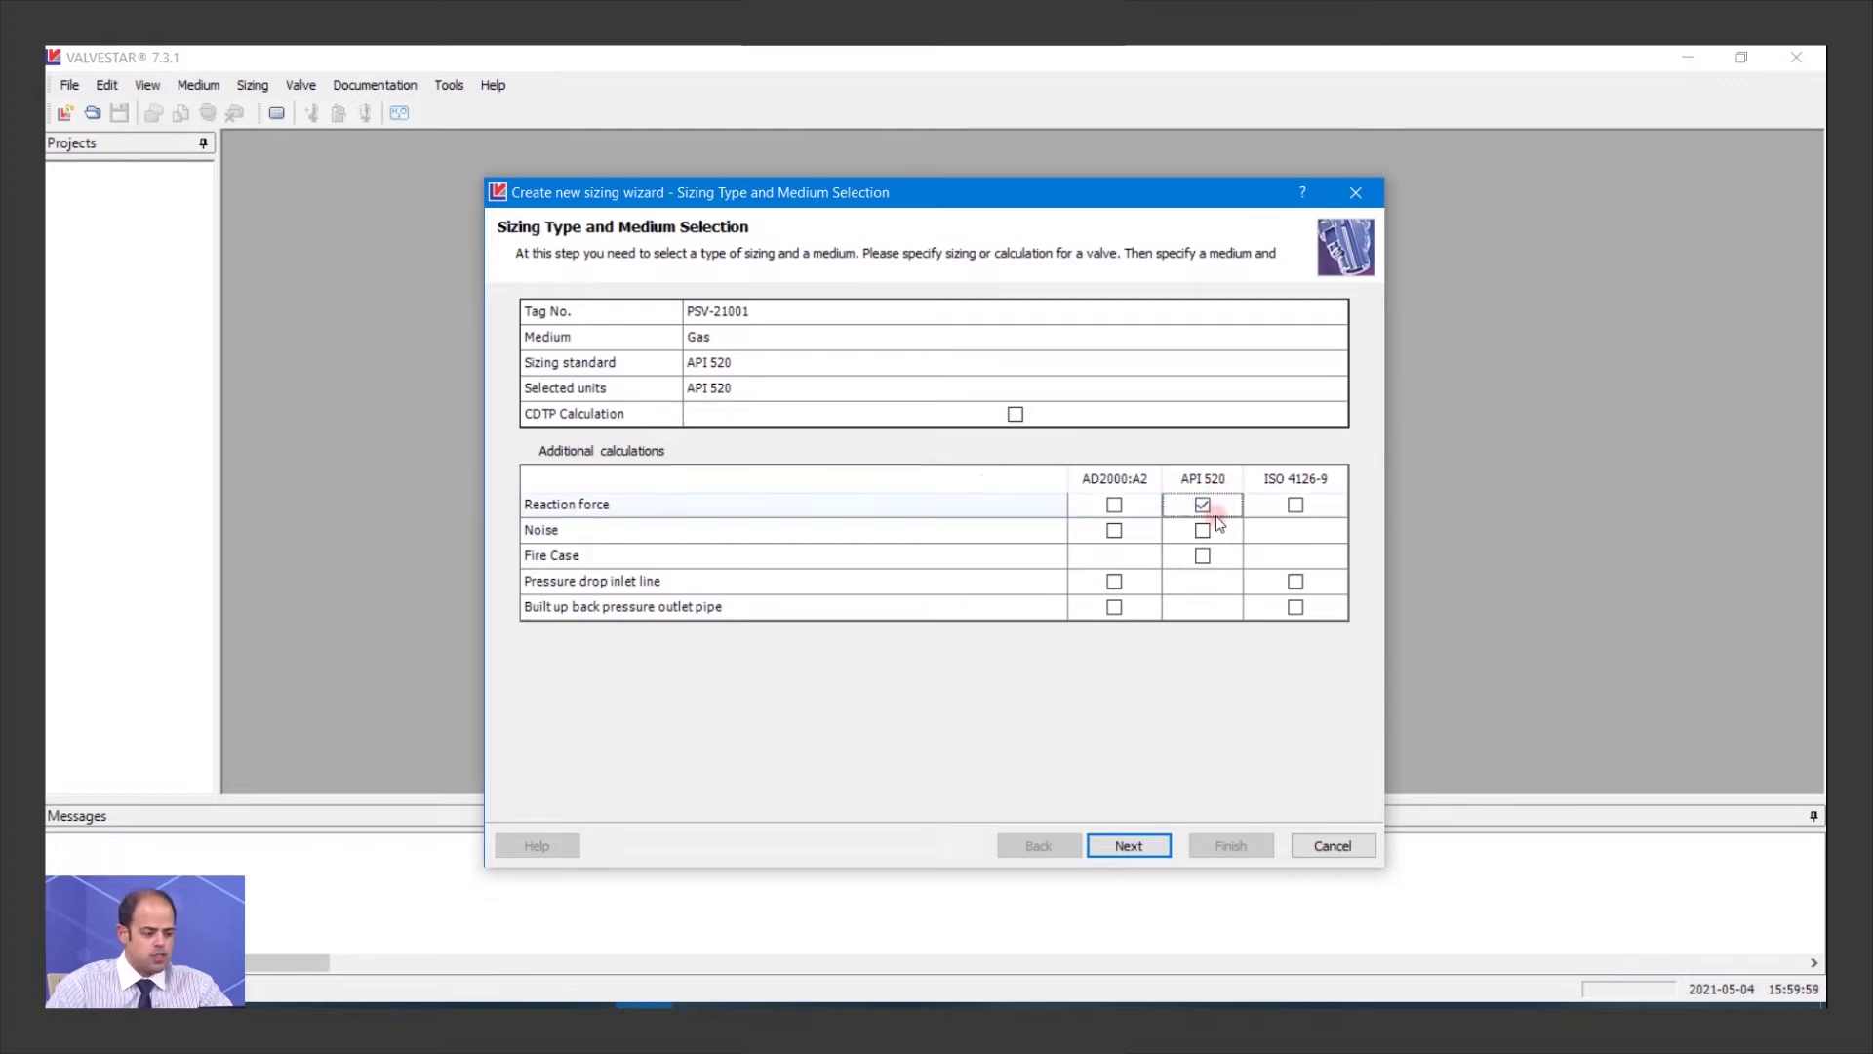
left_click(1202, 531)
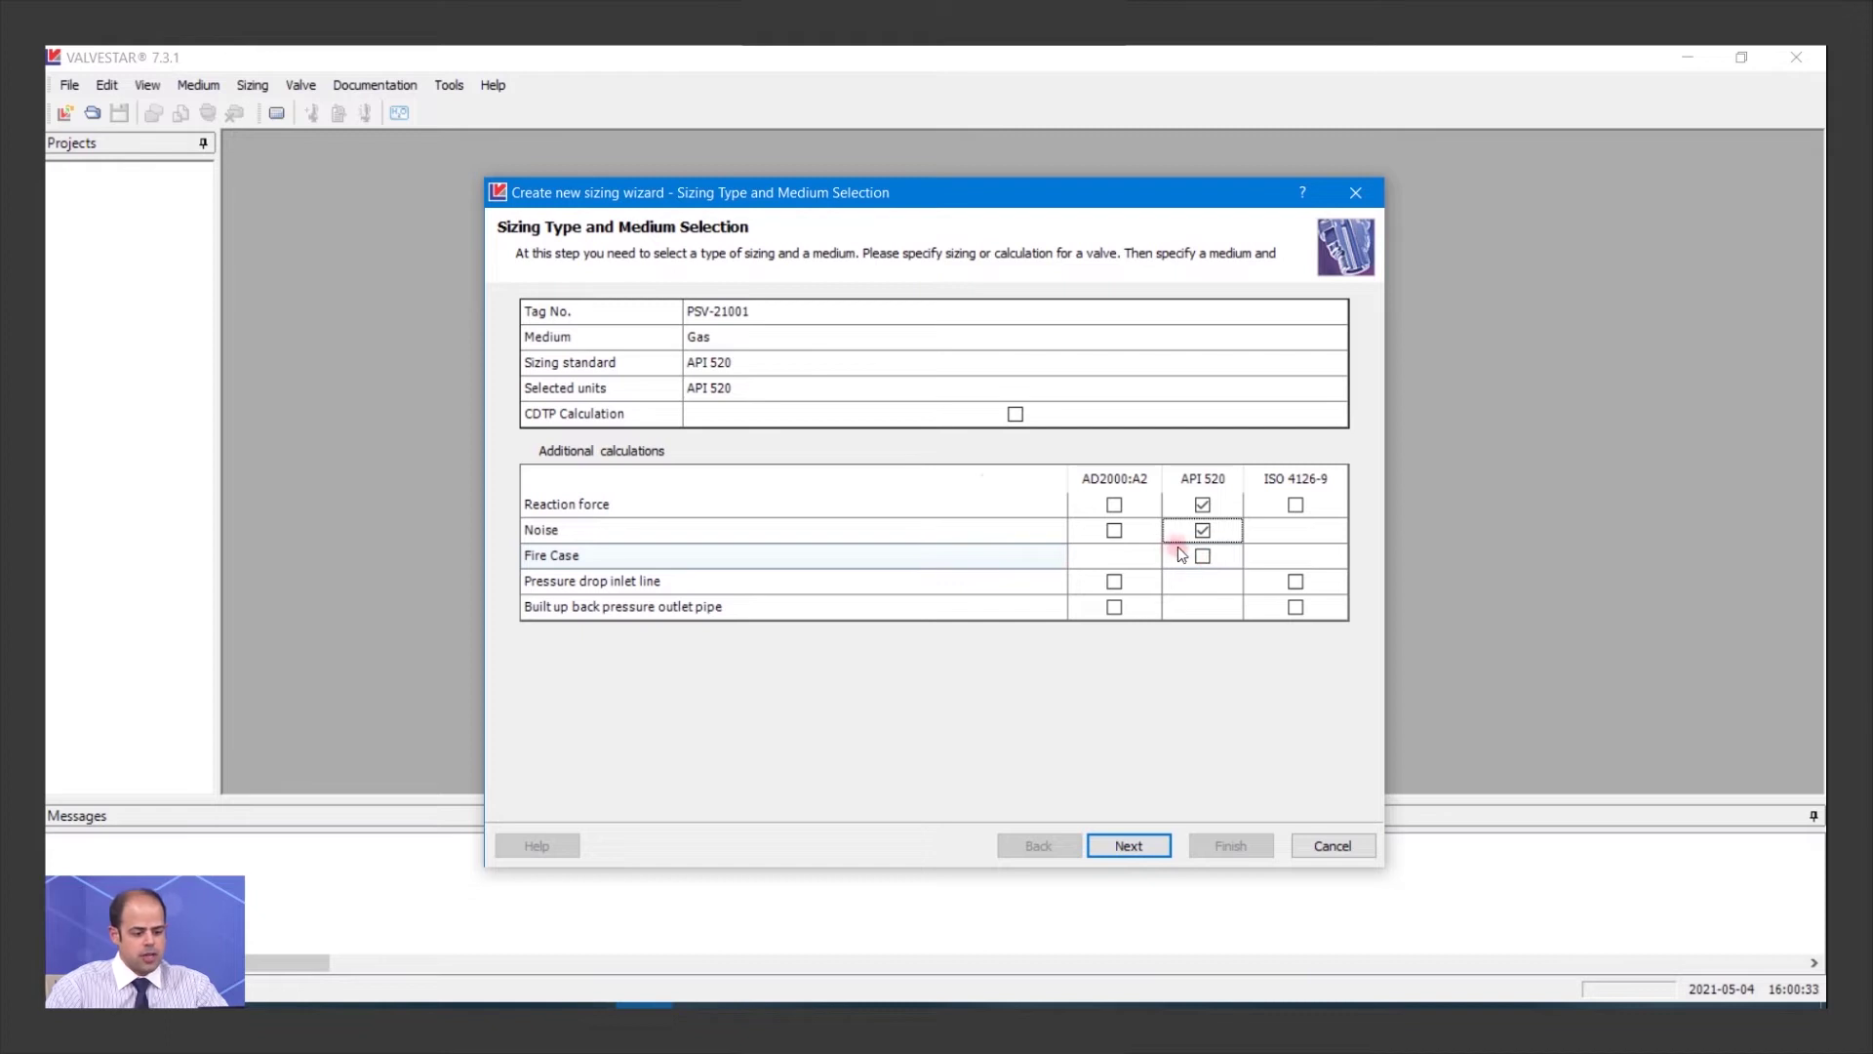
left_click(1128, 847)
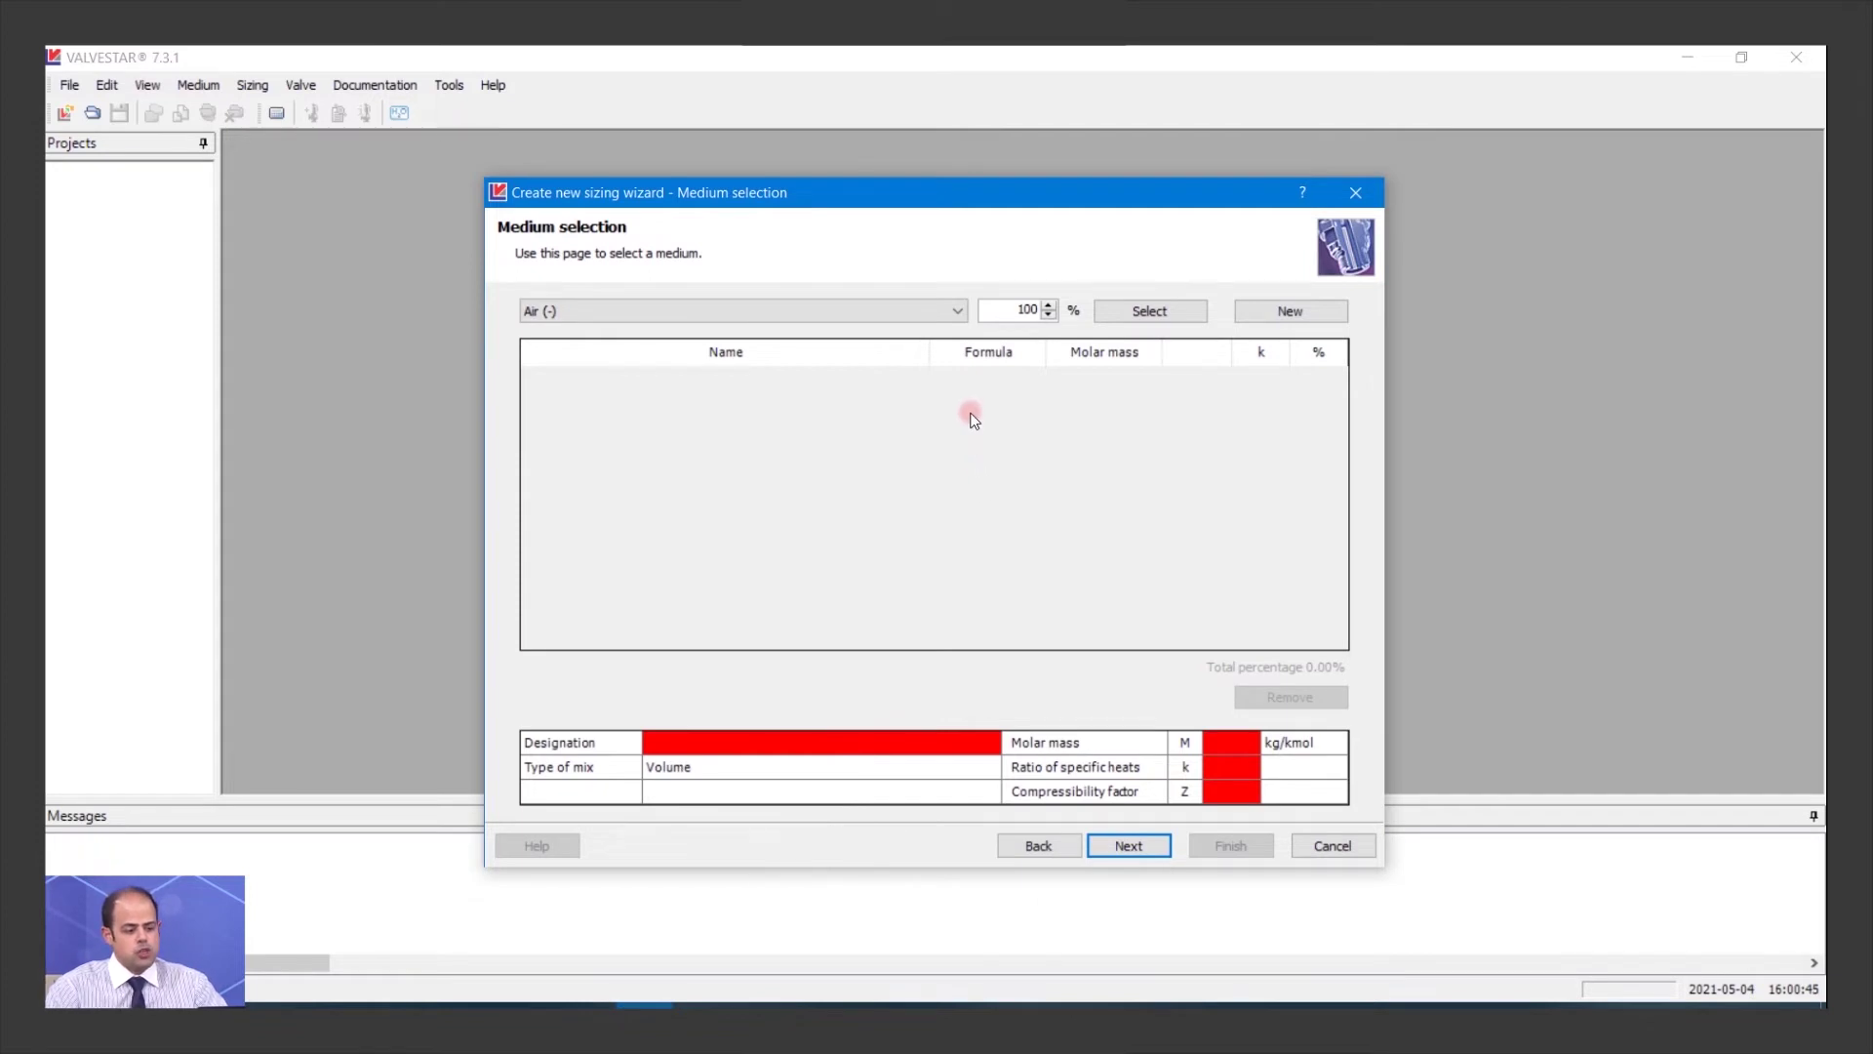
left_click(956, 310)
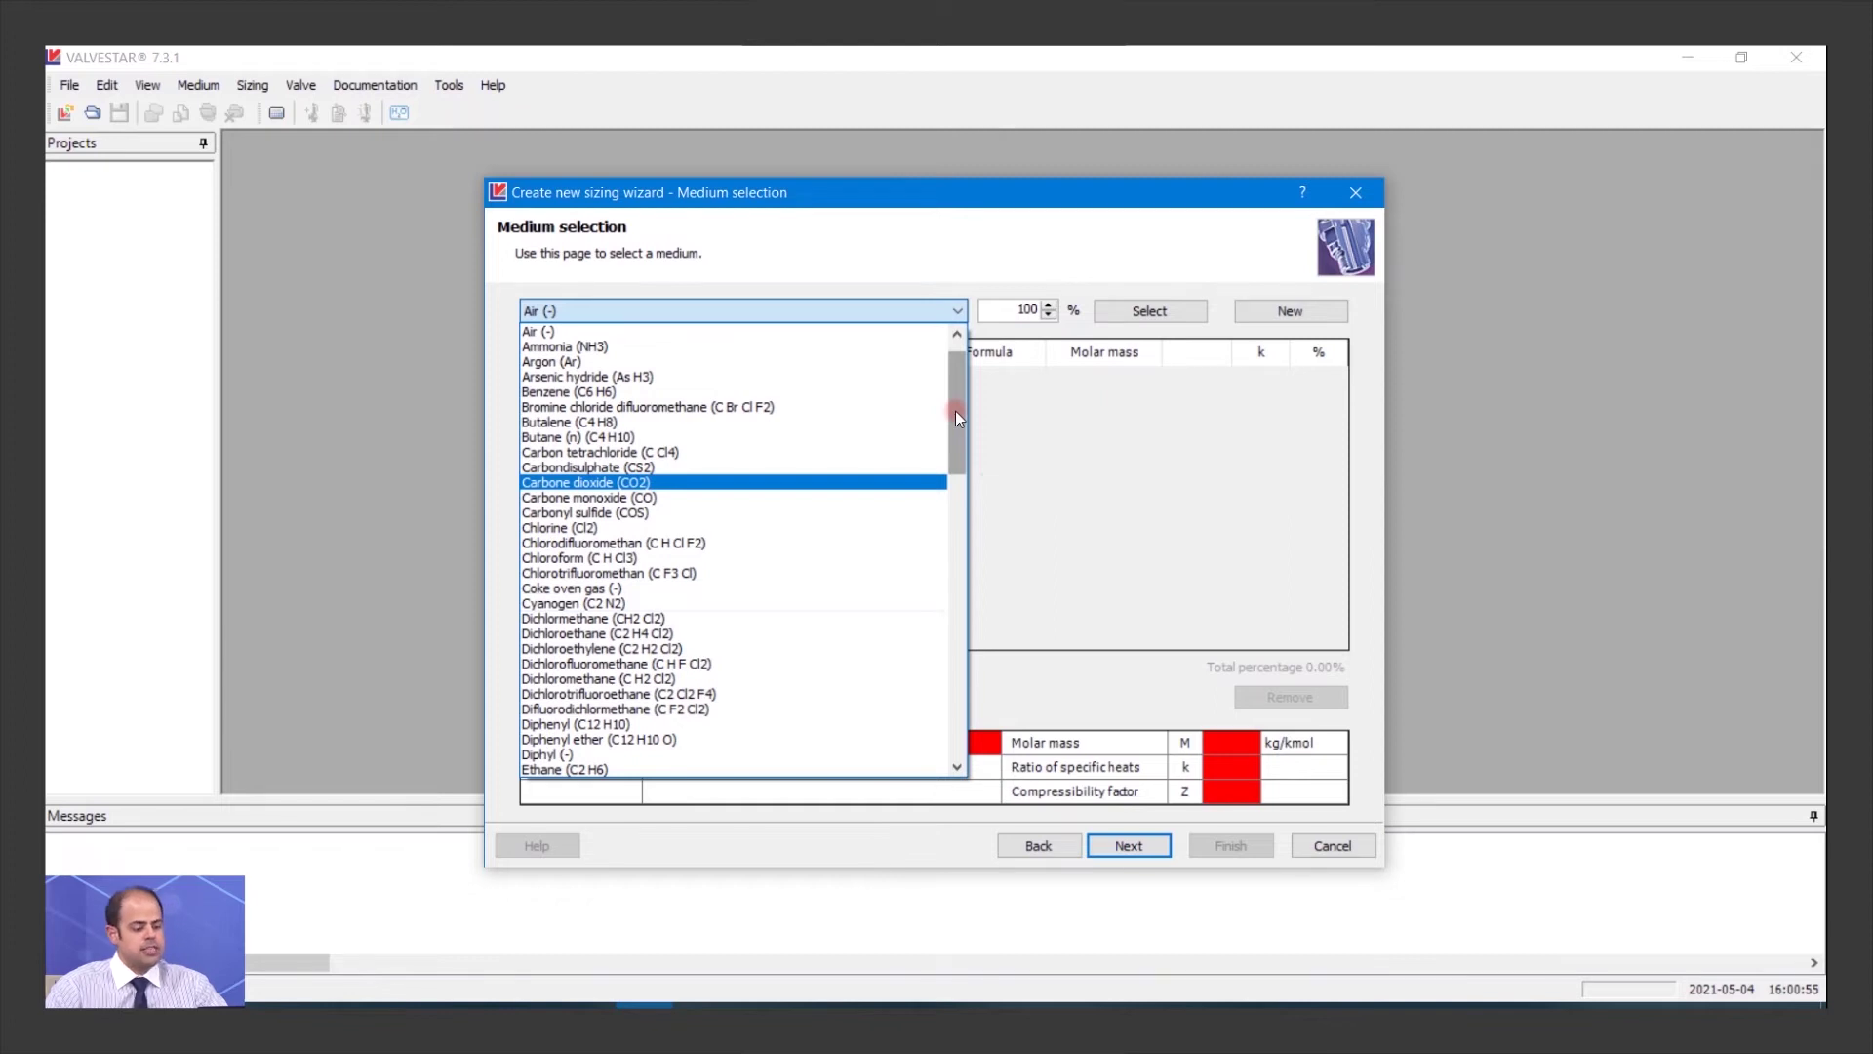
left_click_drag(956, 411, 952, 693)
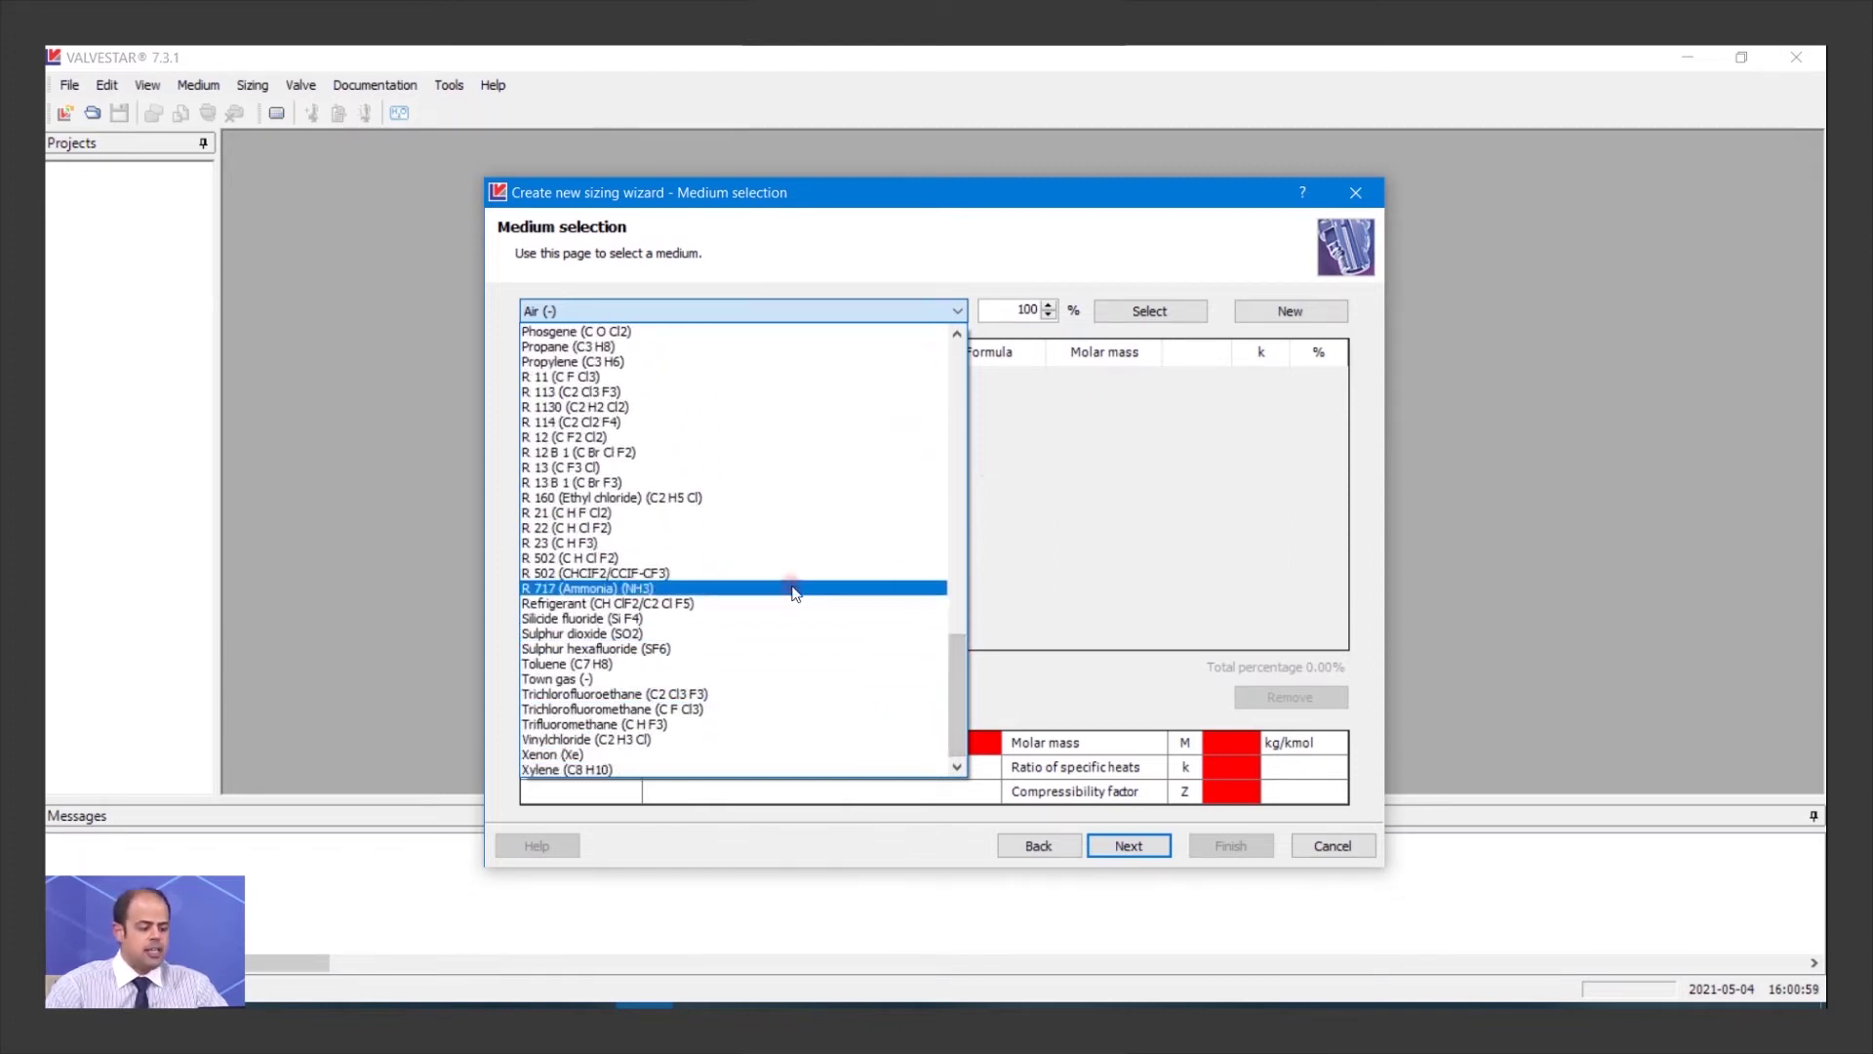
left_click_drag(958, 694, 956, 400)
left_click(1047, 429)
left_click(1317, 351)
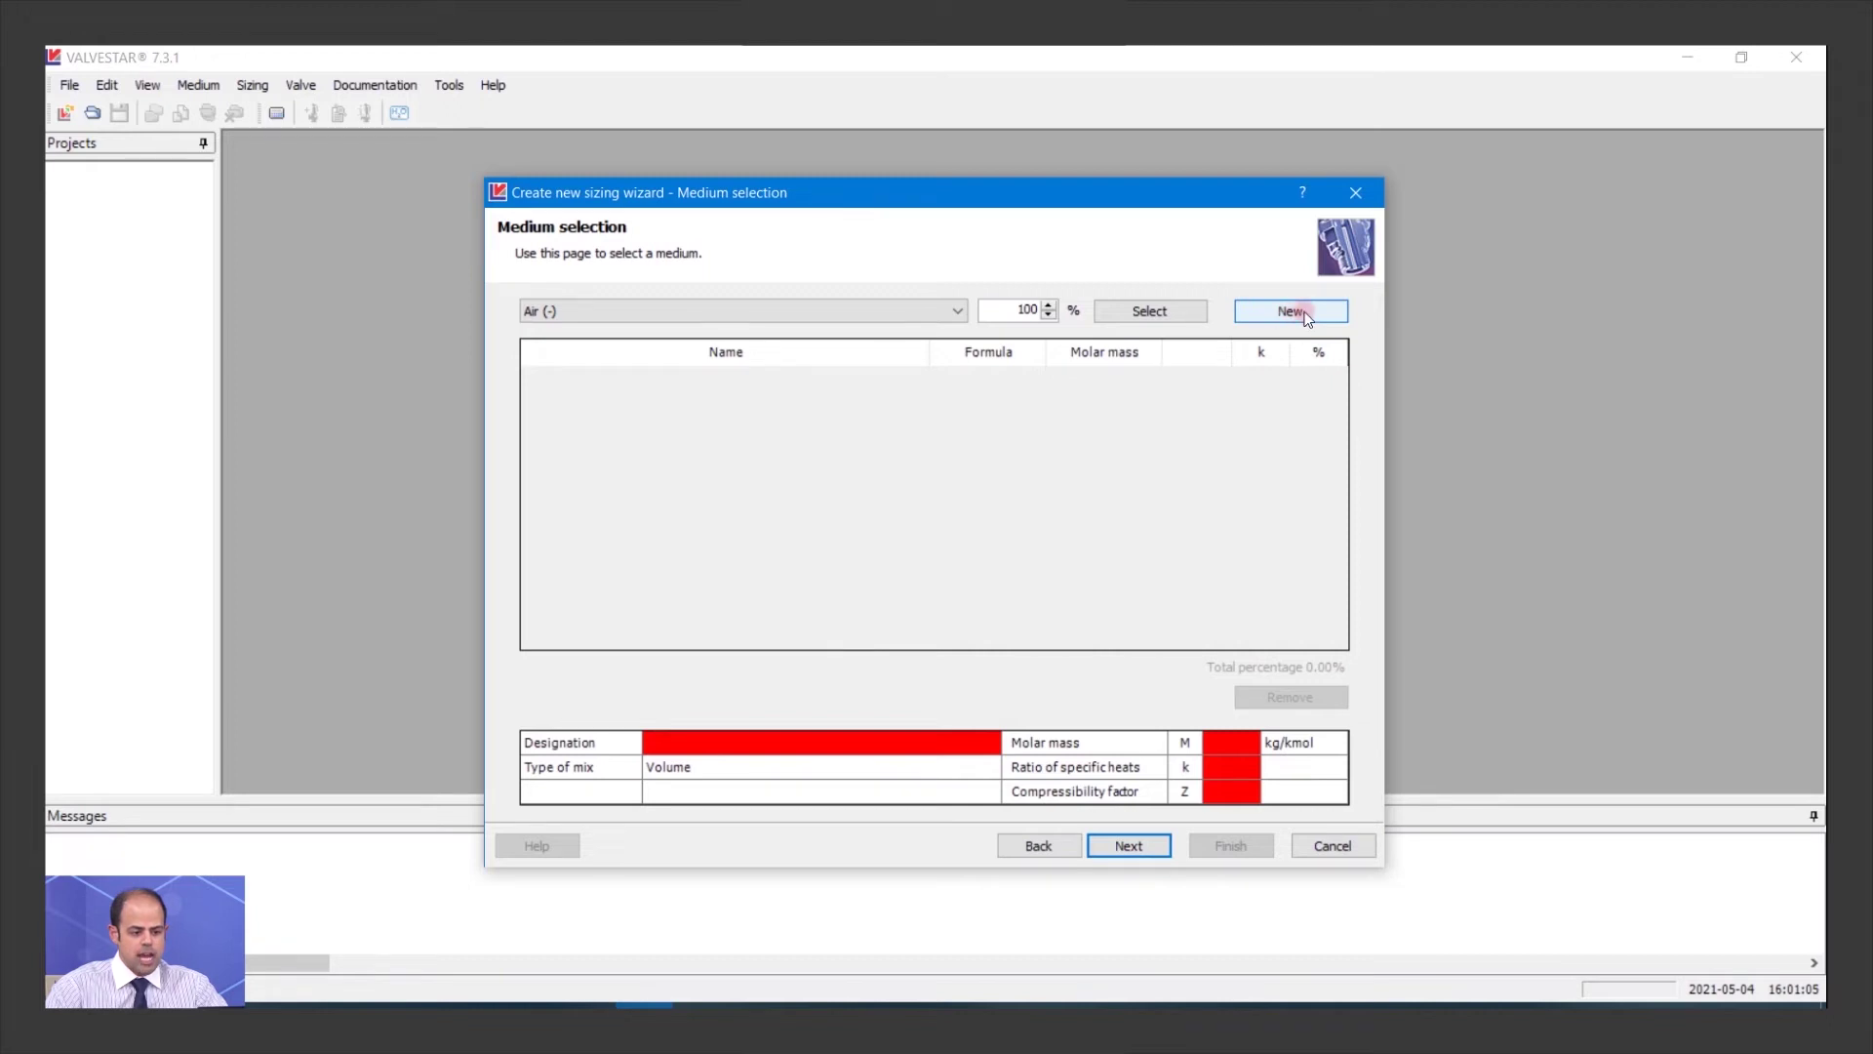
left_click(1305, 314)
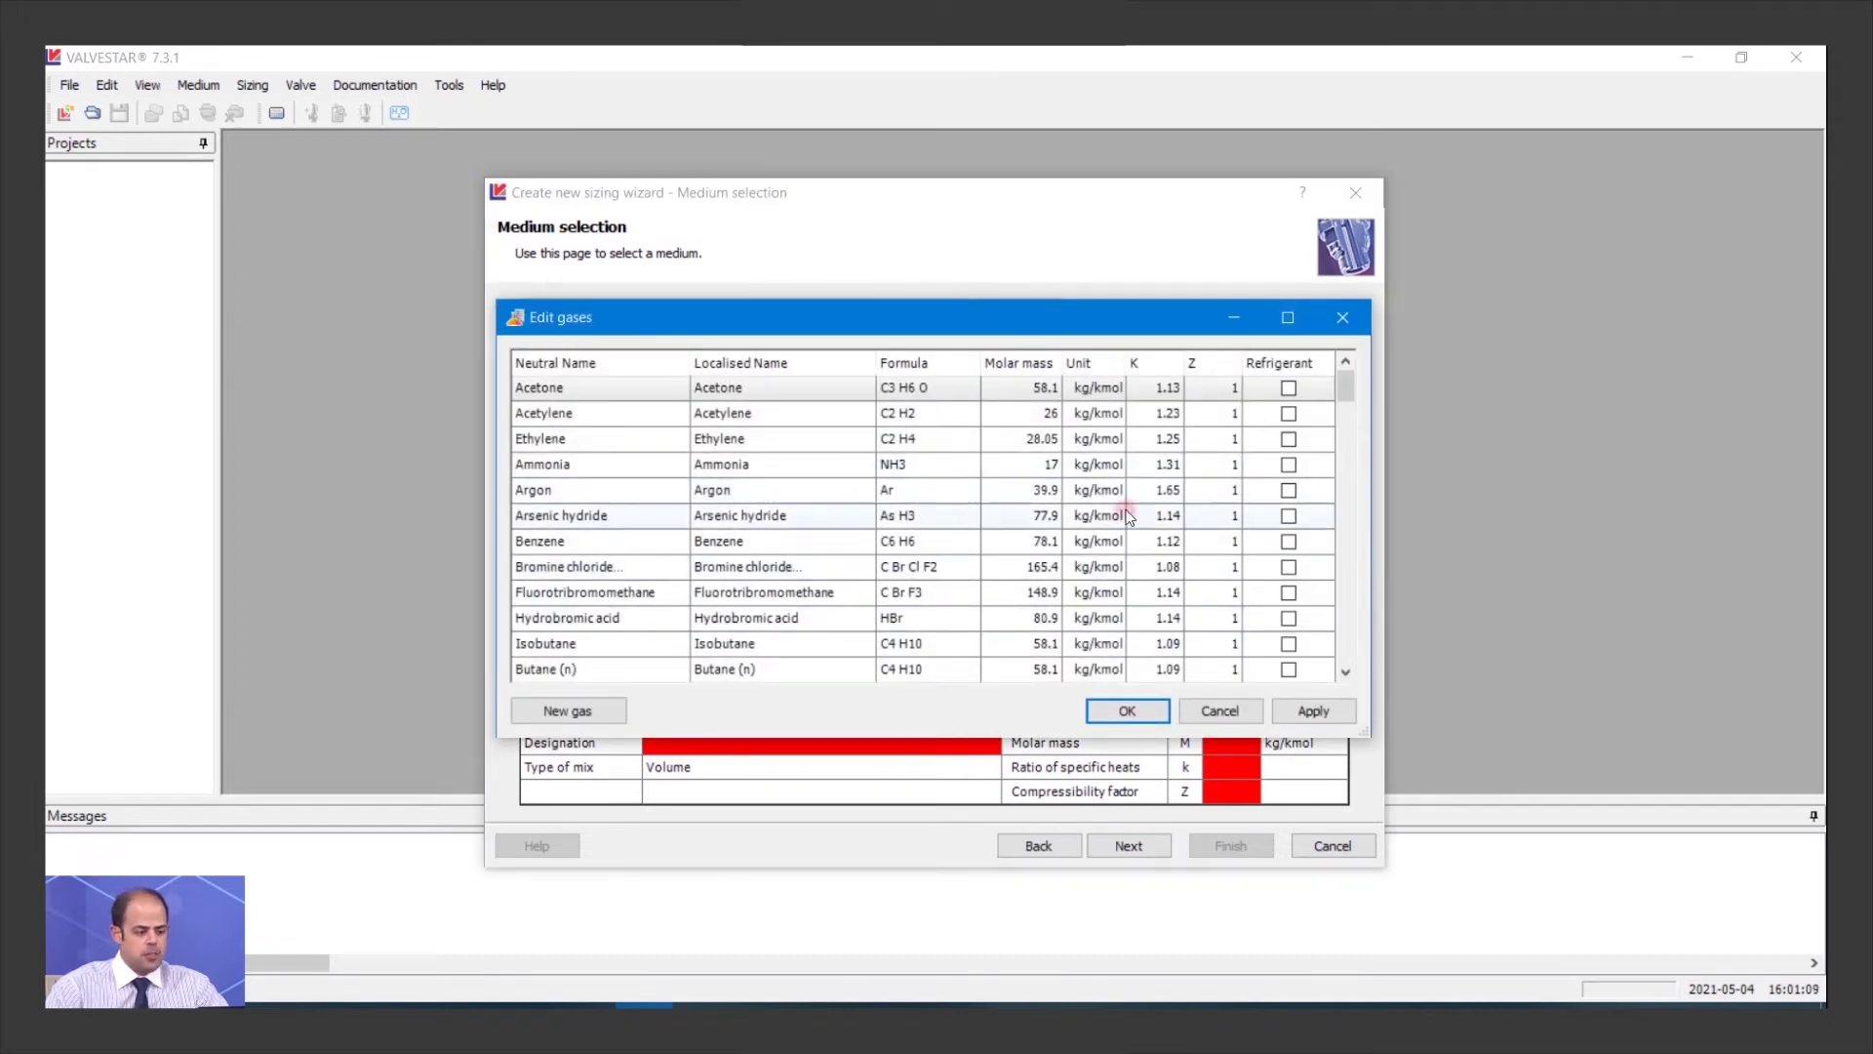
left_click(587, 710)
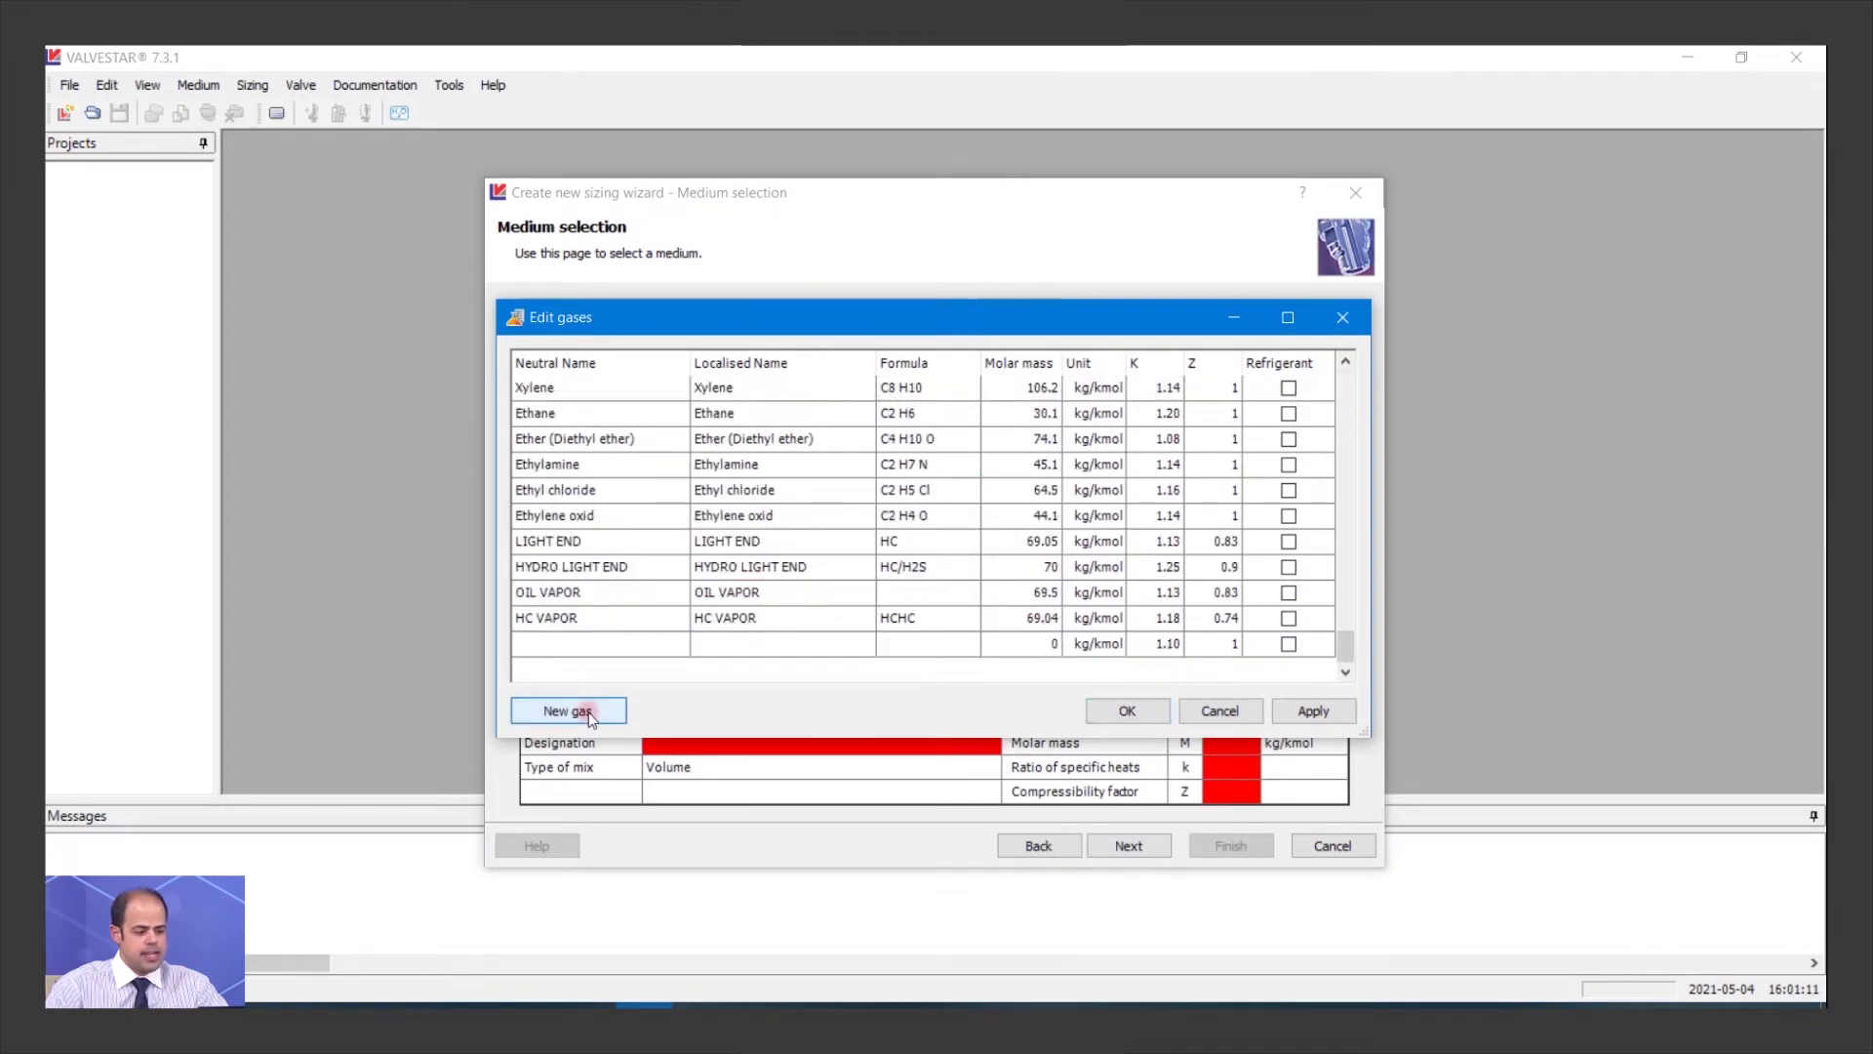
left_click(648, 647)
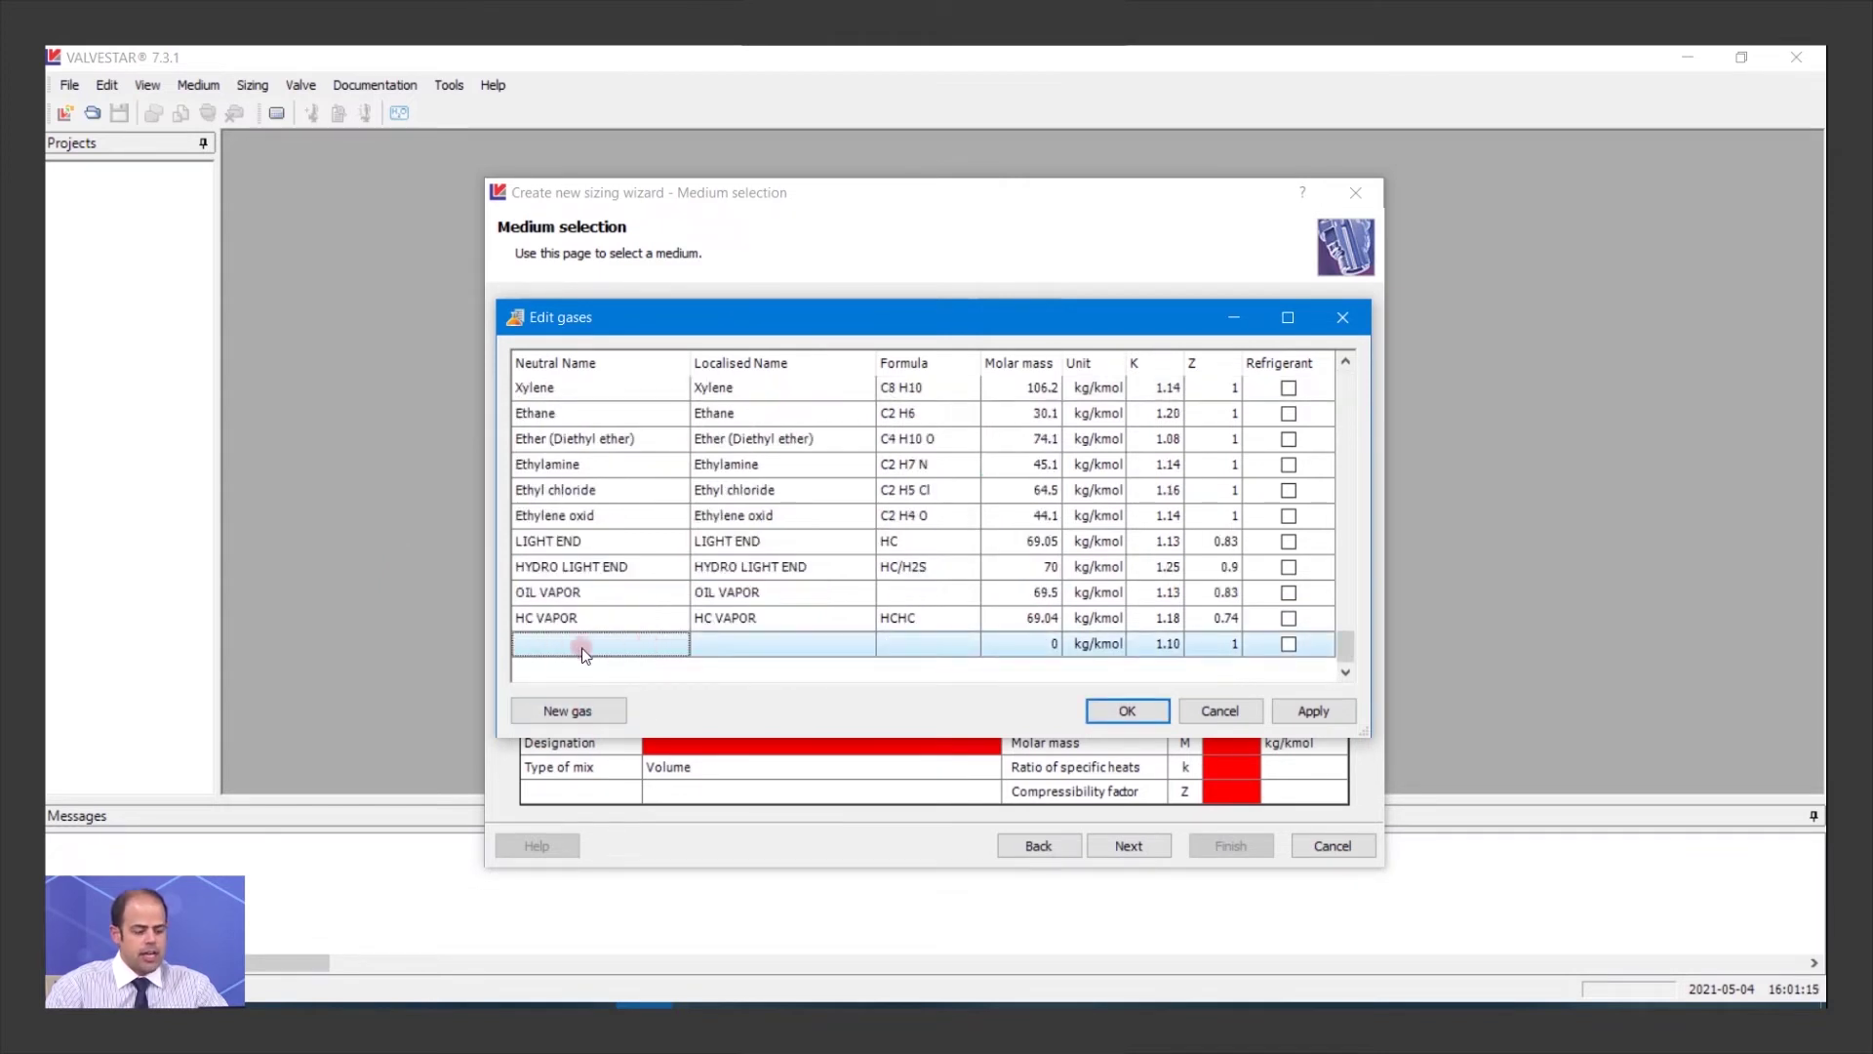
left_click(551, 648)
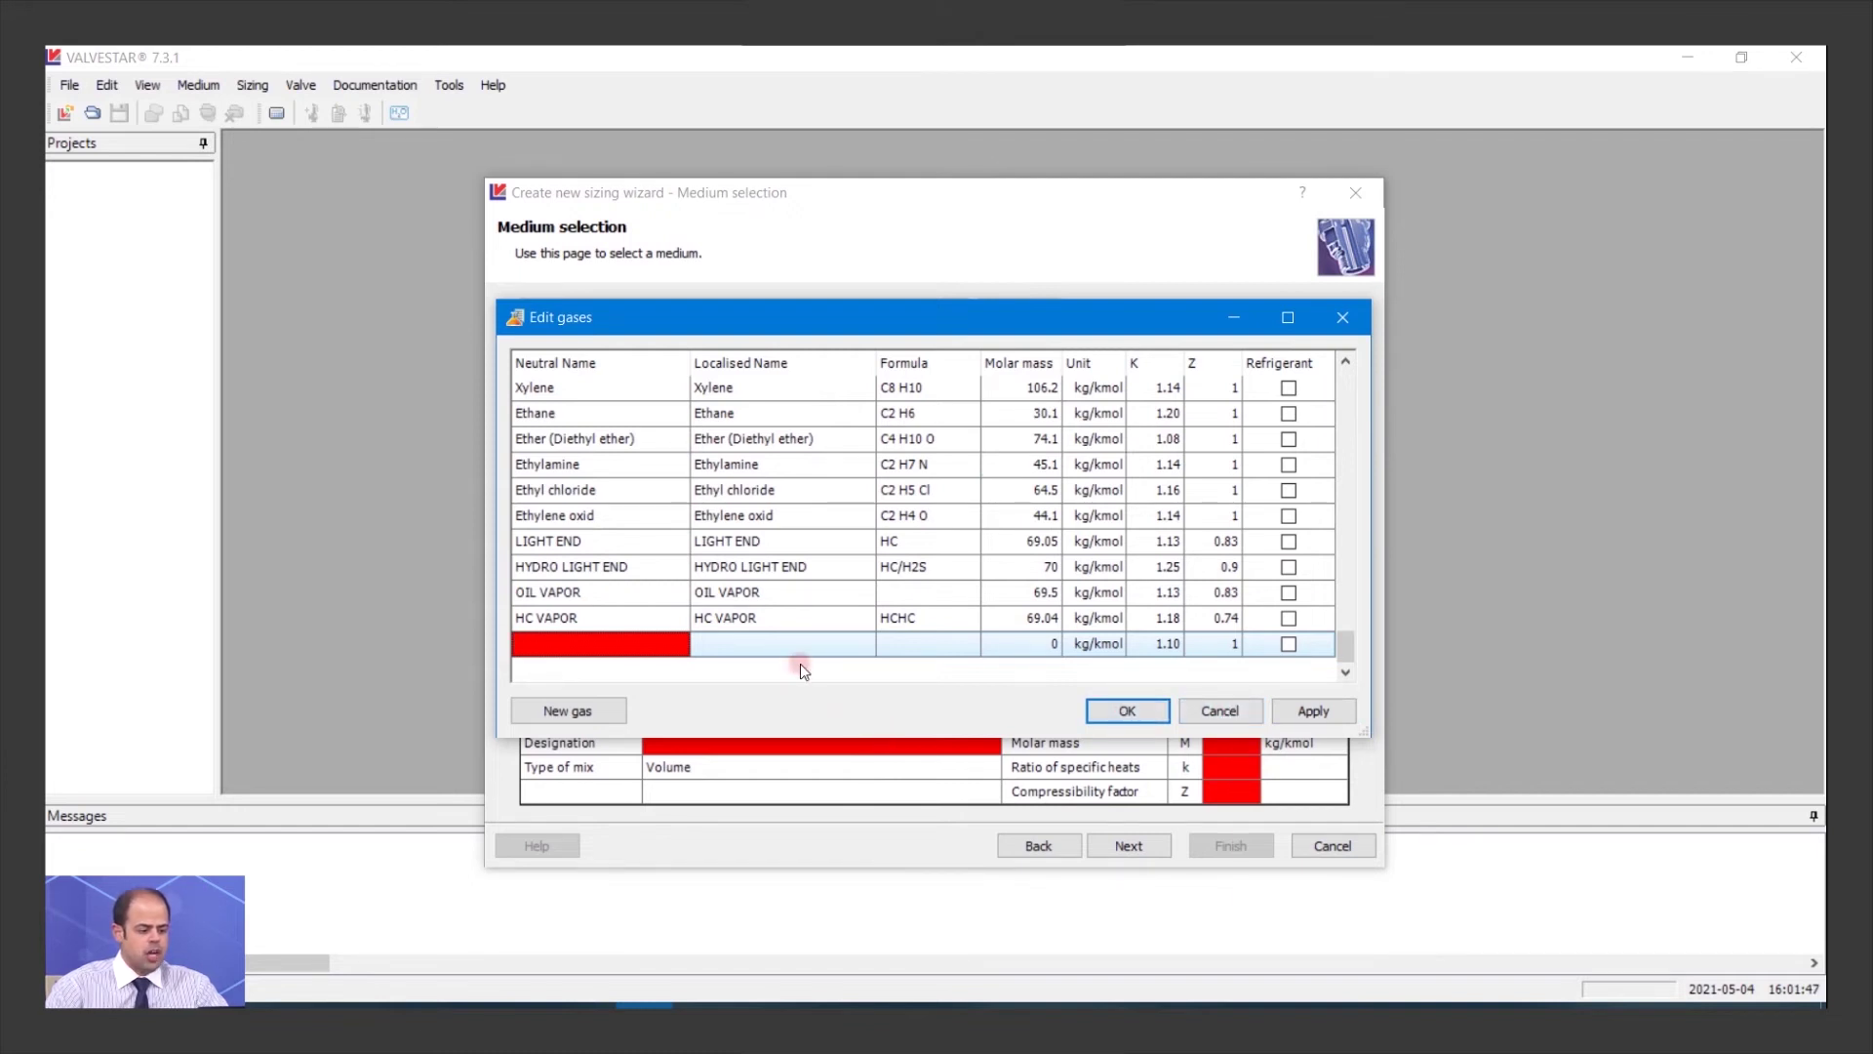
left_click(1194, 709)
left_click(1107, 608)
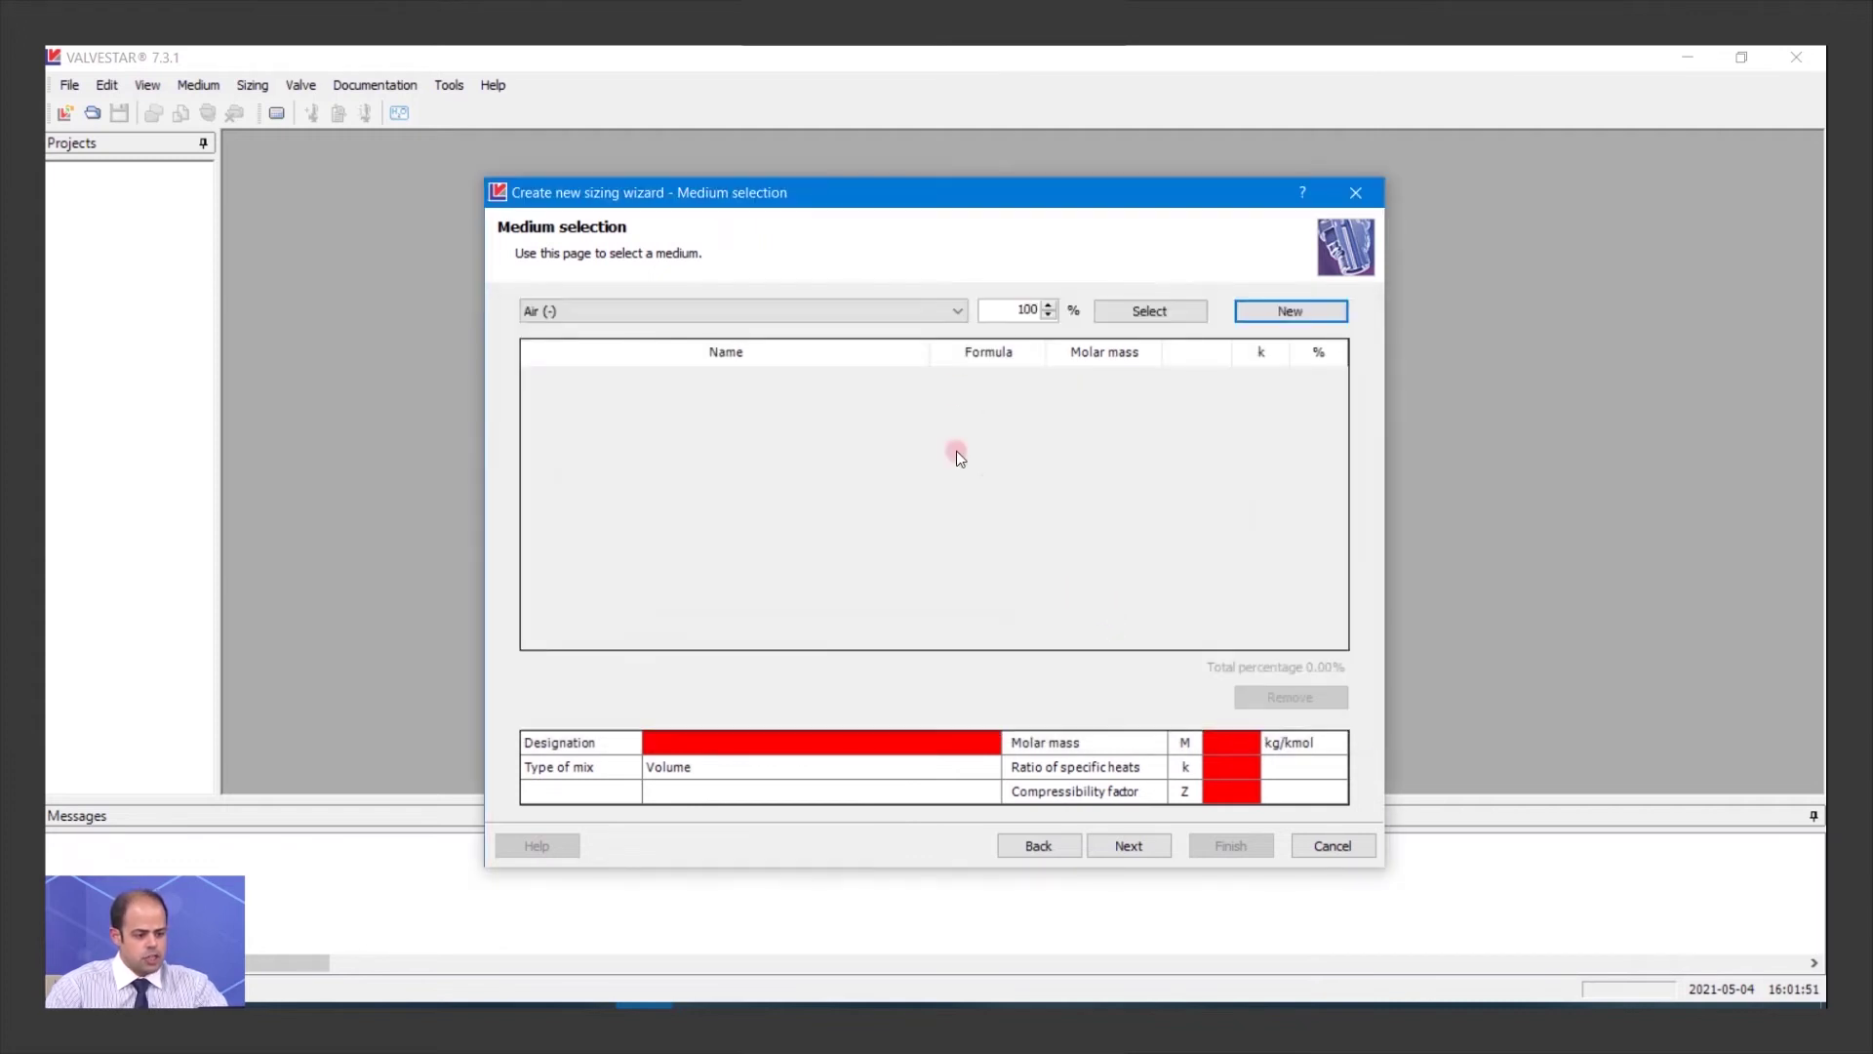
Step: Add LIGHT END (HC) at 100 % as the medium of the sizing
left_click(958, 311)
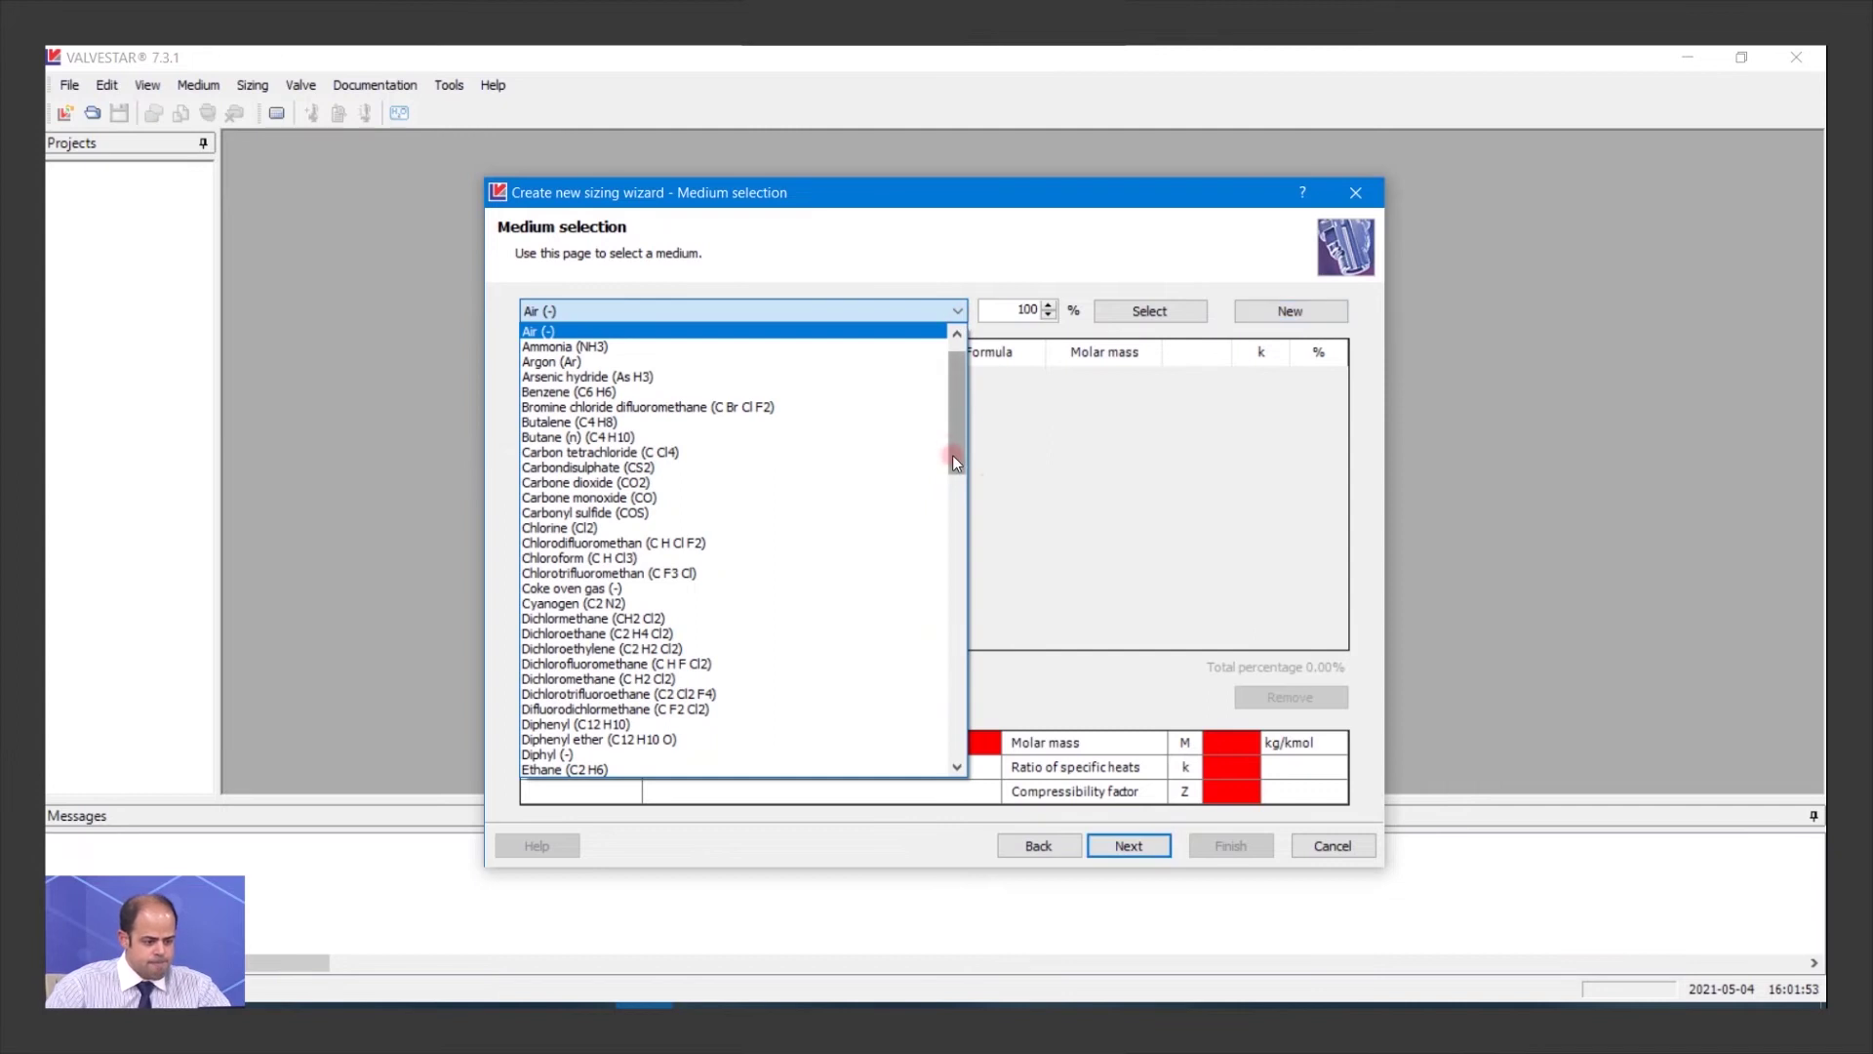
left_click_drag(956, 439, 946, 632)
left_click(582, 438)
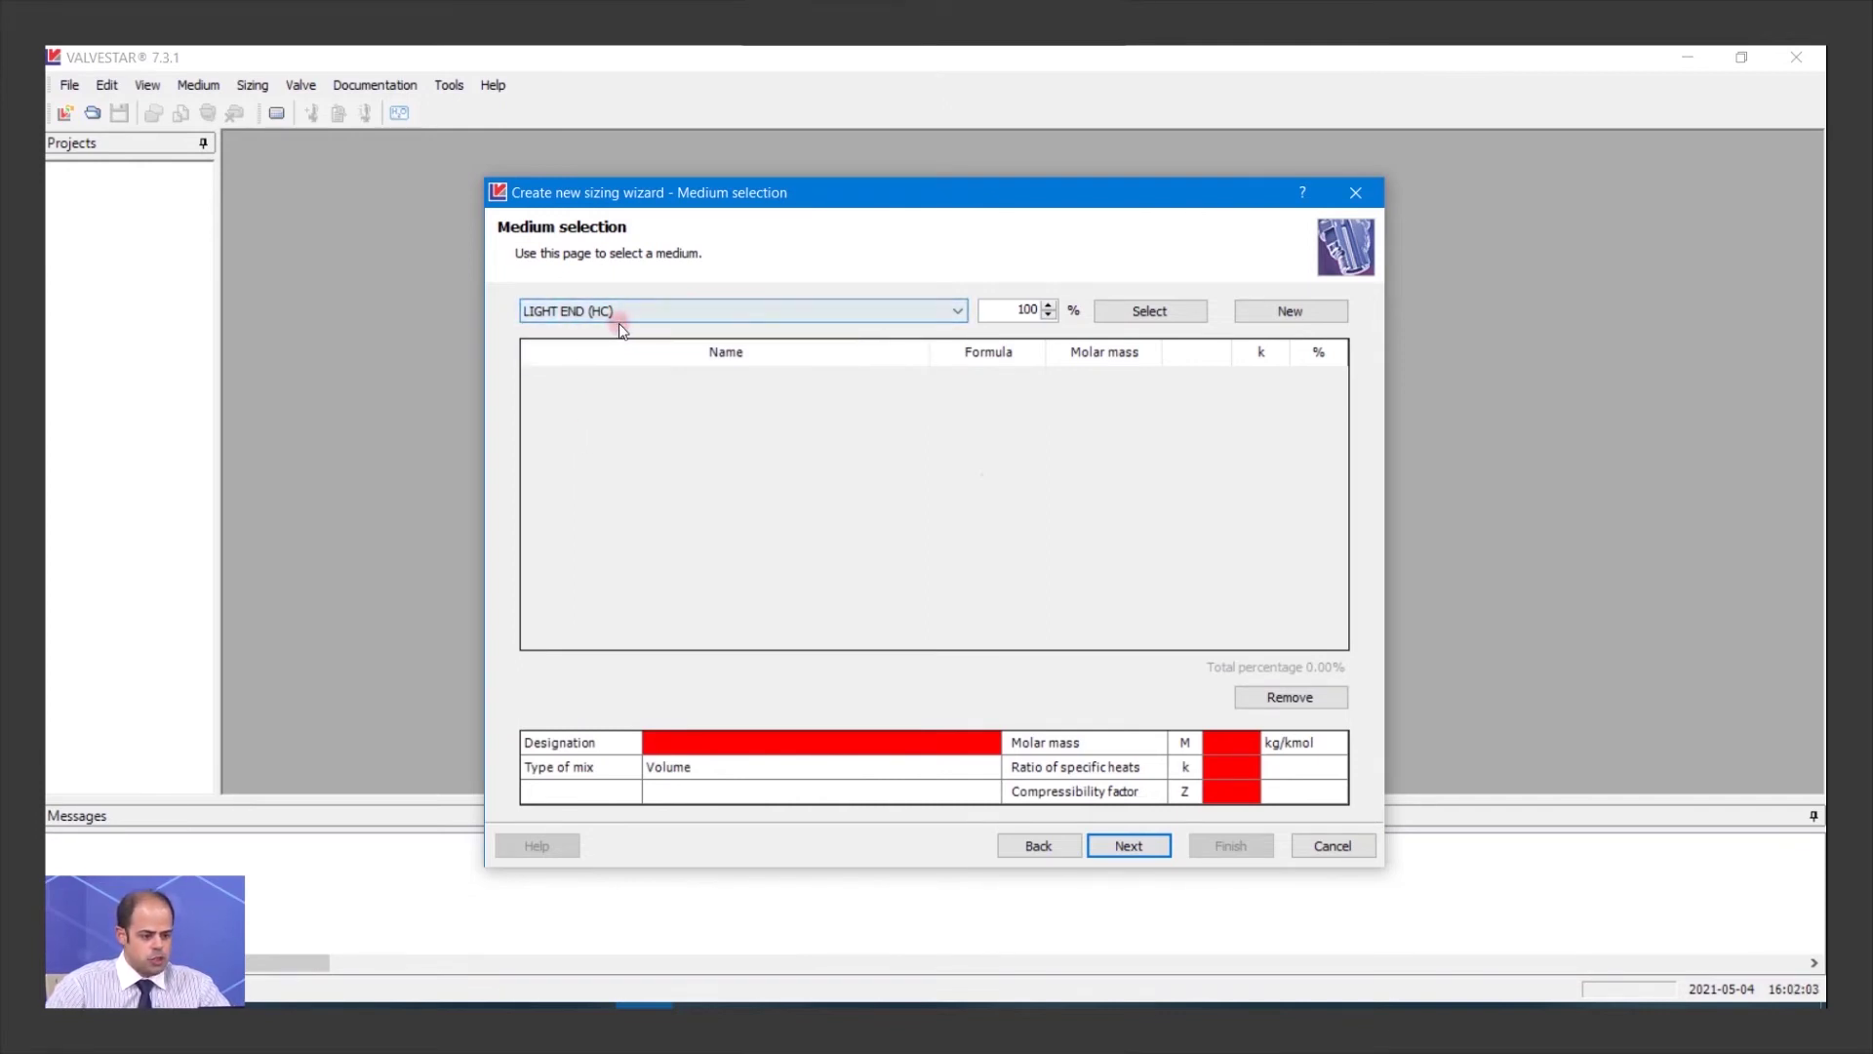
left_click(1160, 310)
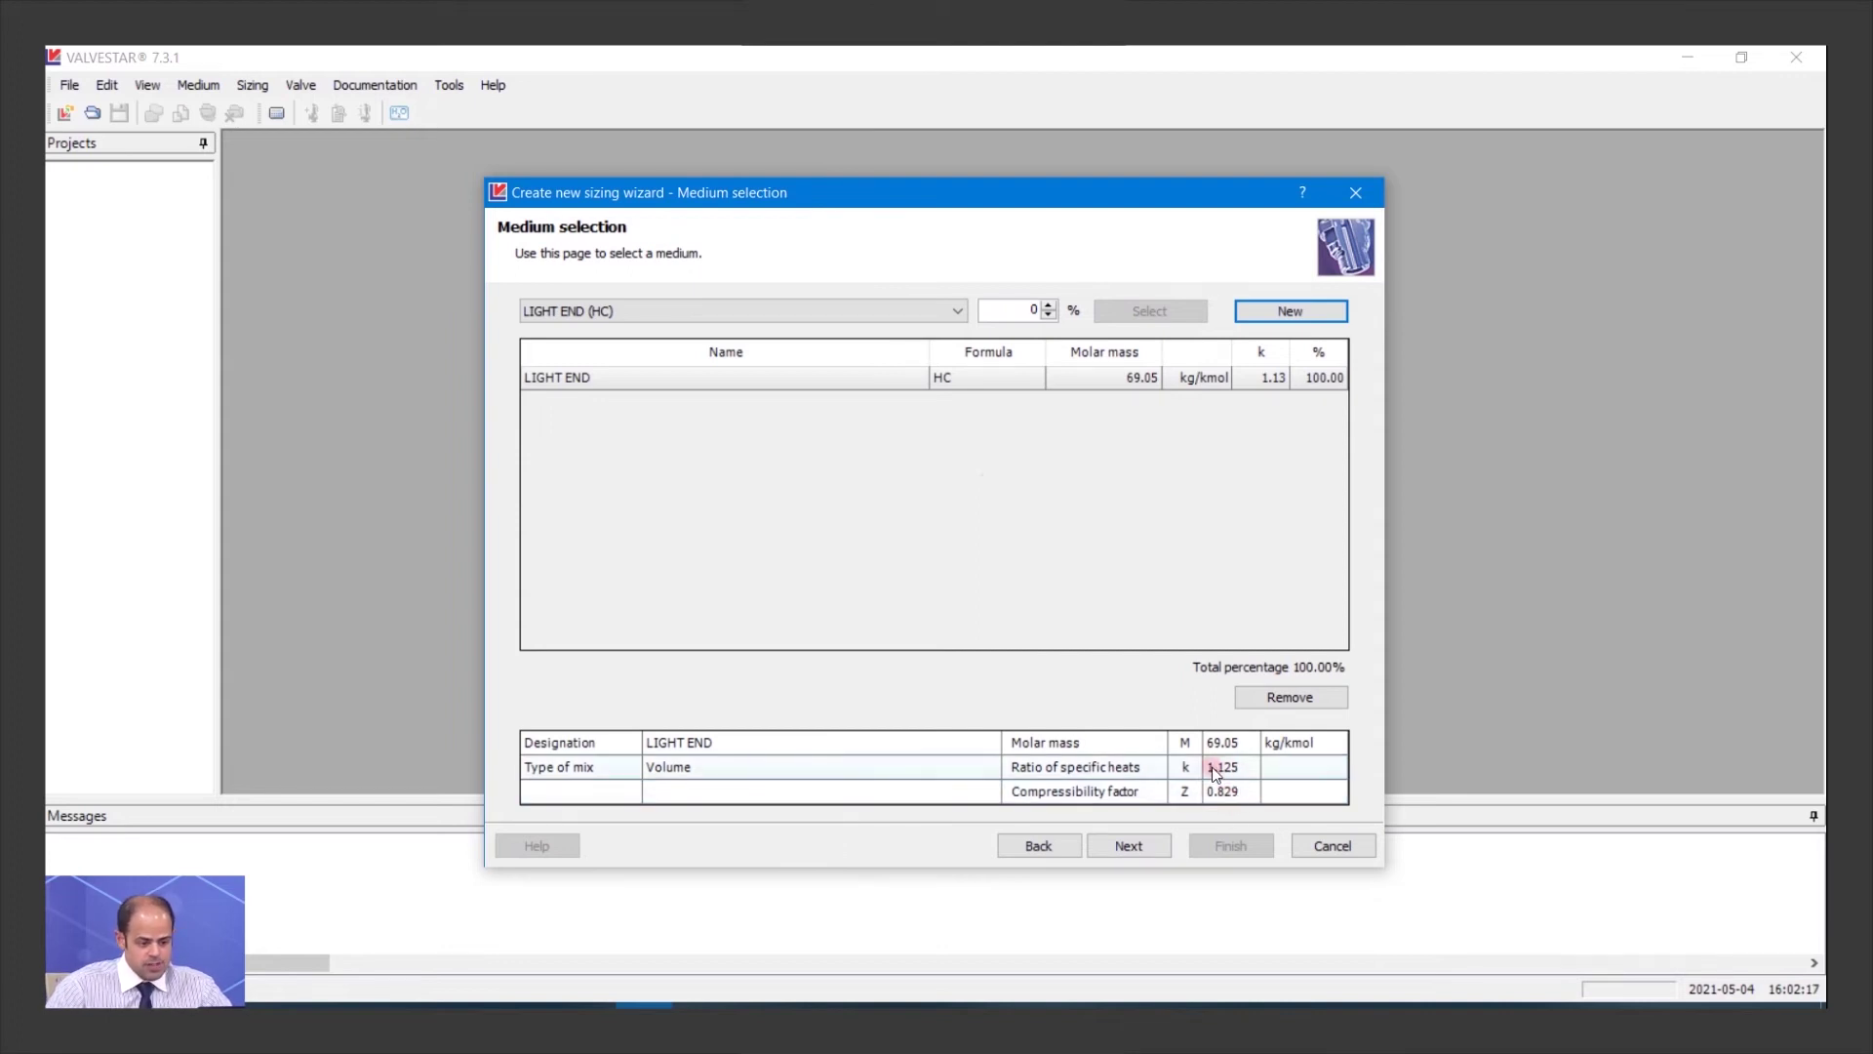
Step: Check the medium's specific heat ratio and compressibility factor against the PSV data sheet in Excel, and return to VALVESTAR
key("alt+Tab")
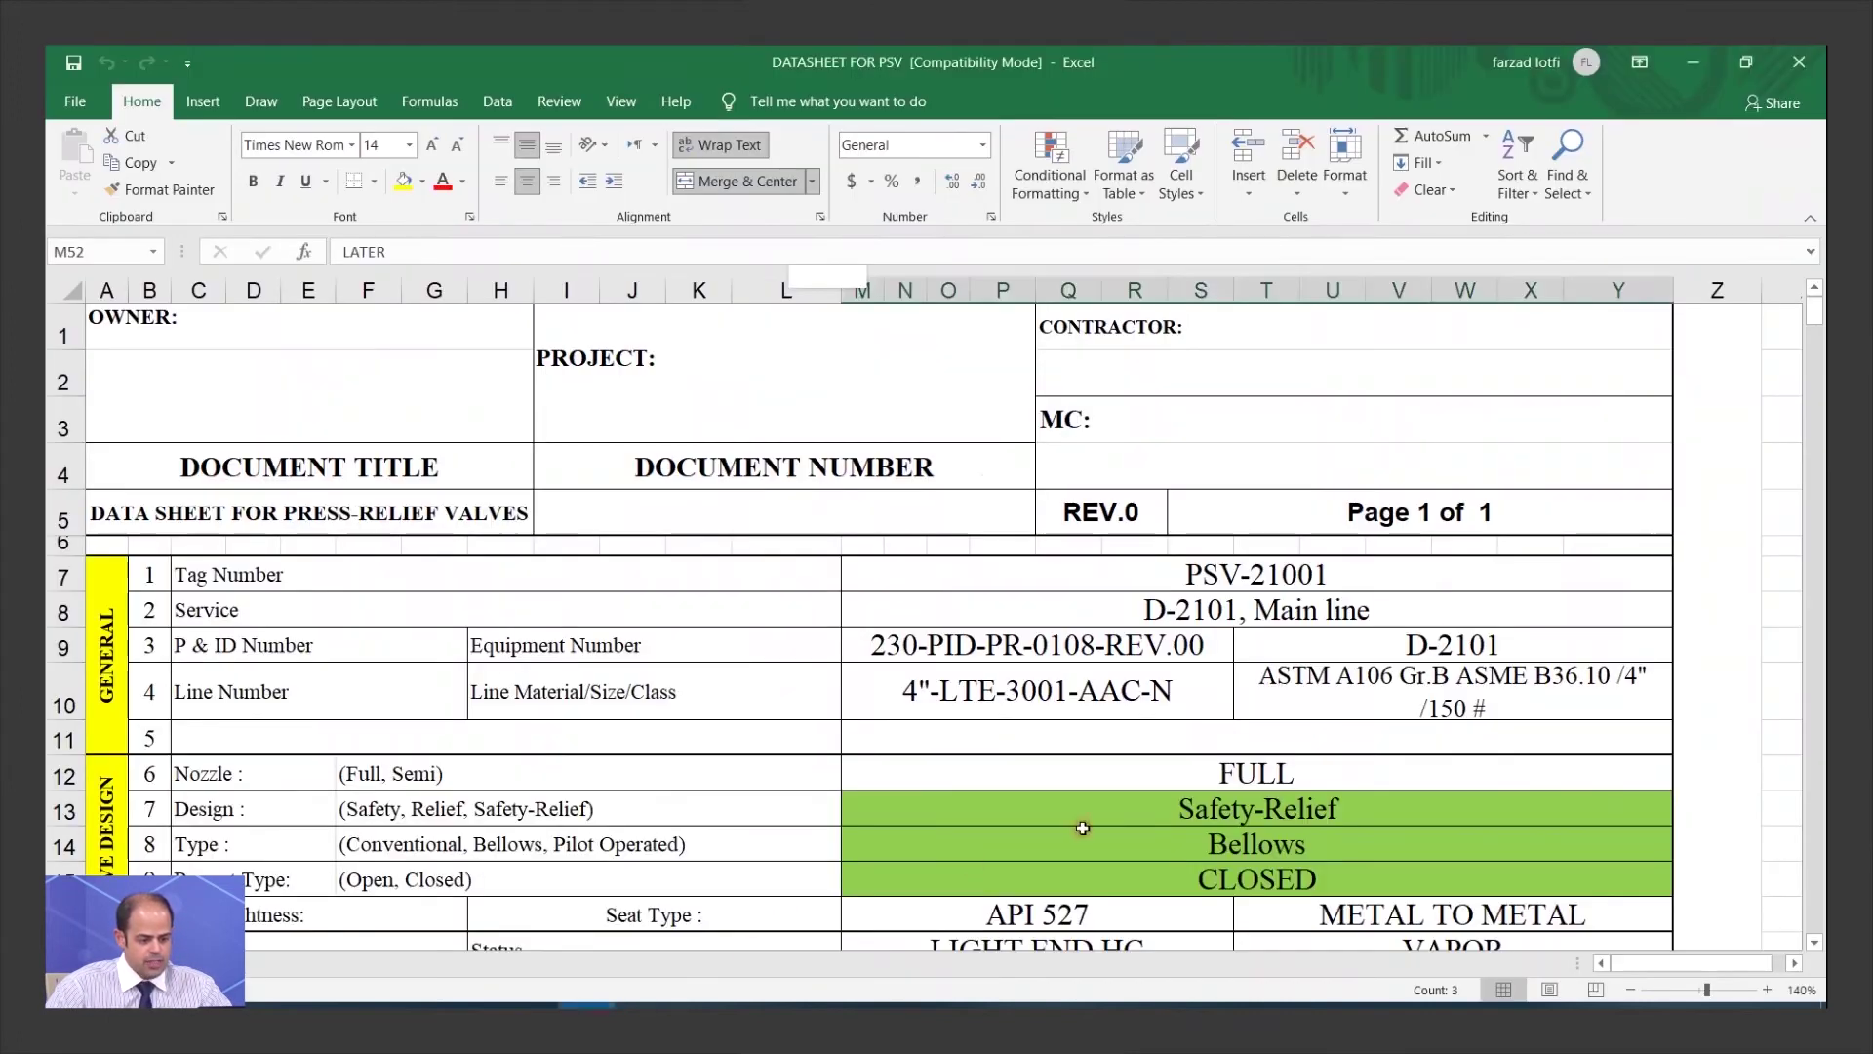
scroll(1031, 792, "down", 4)
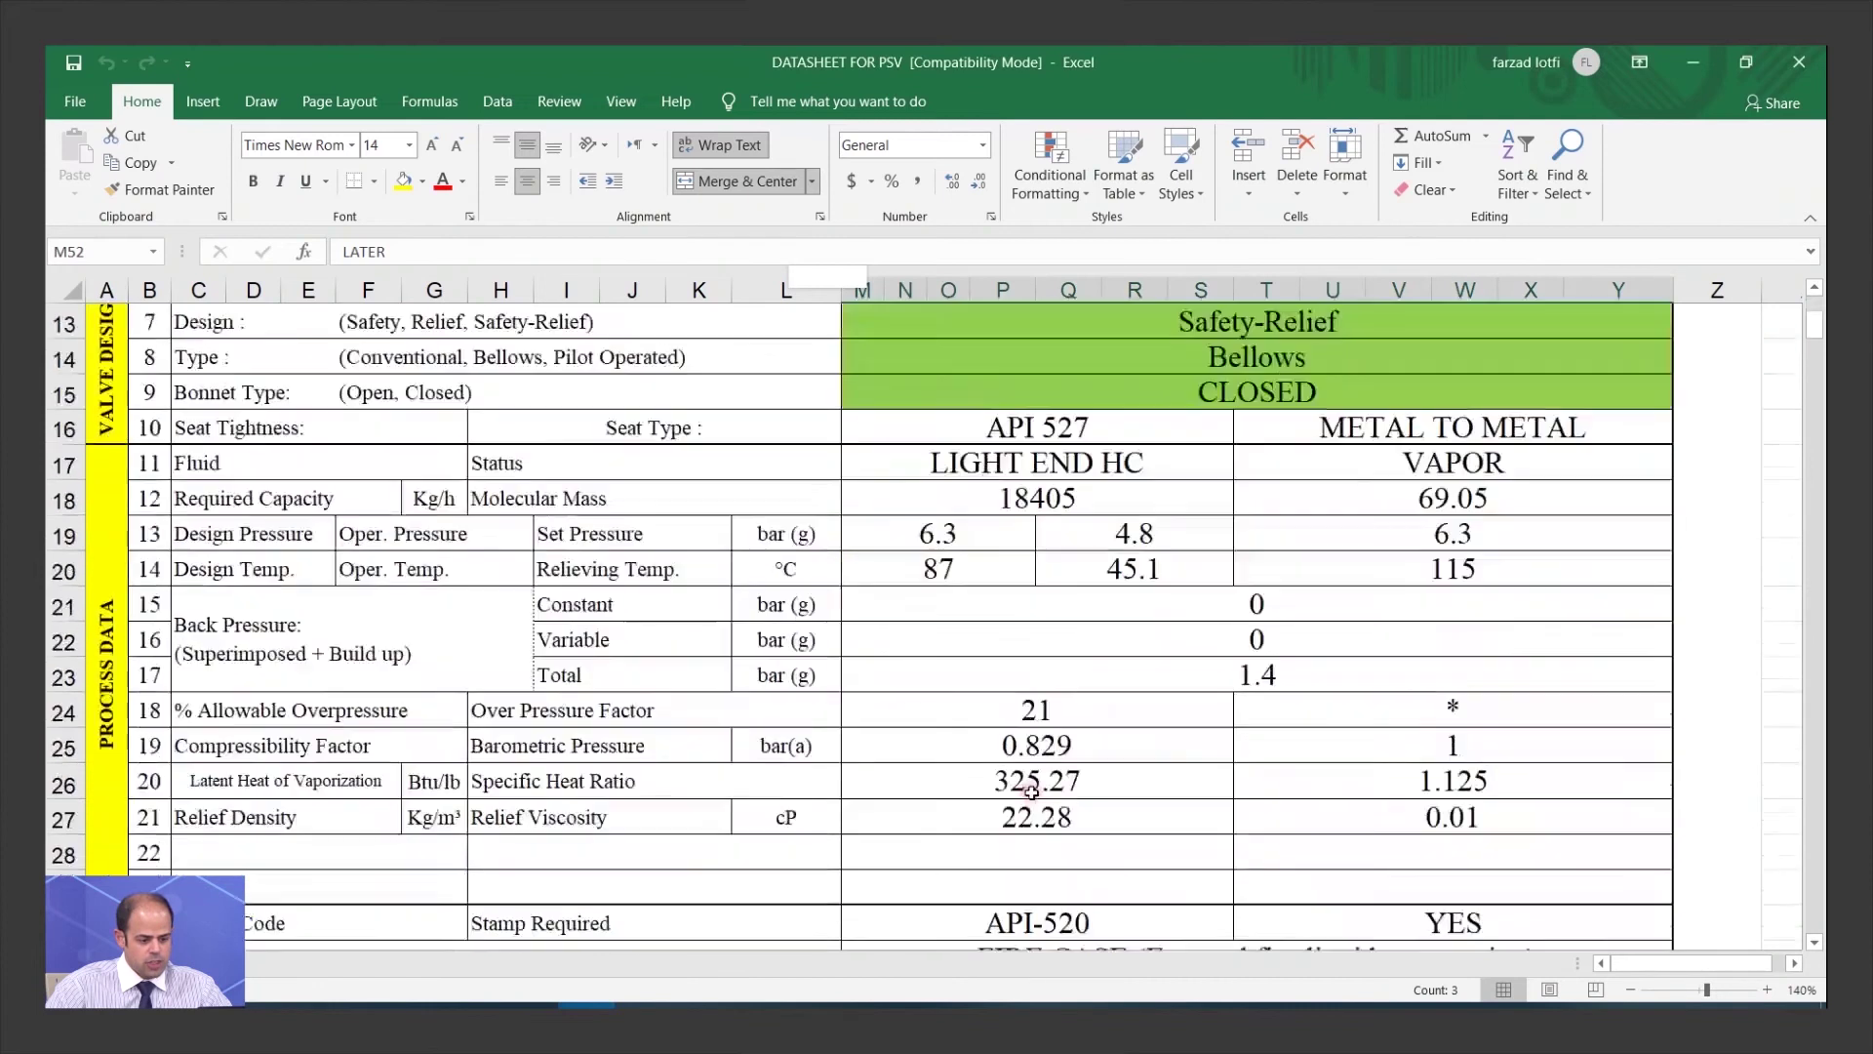
left_click(1331, 783)
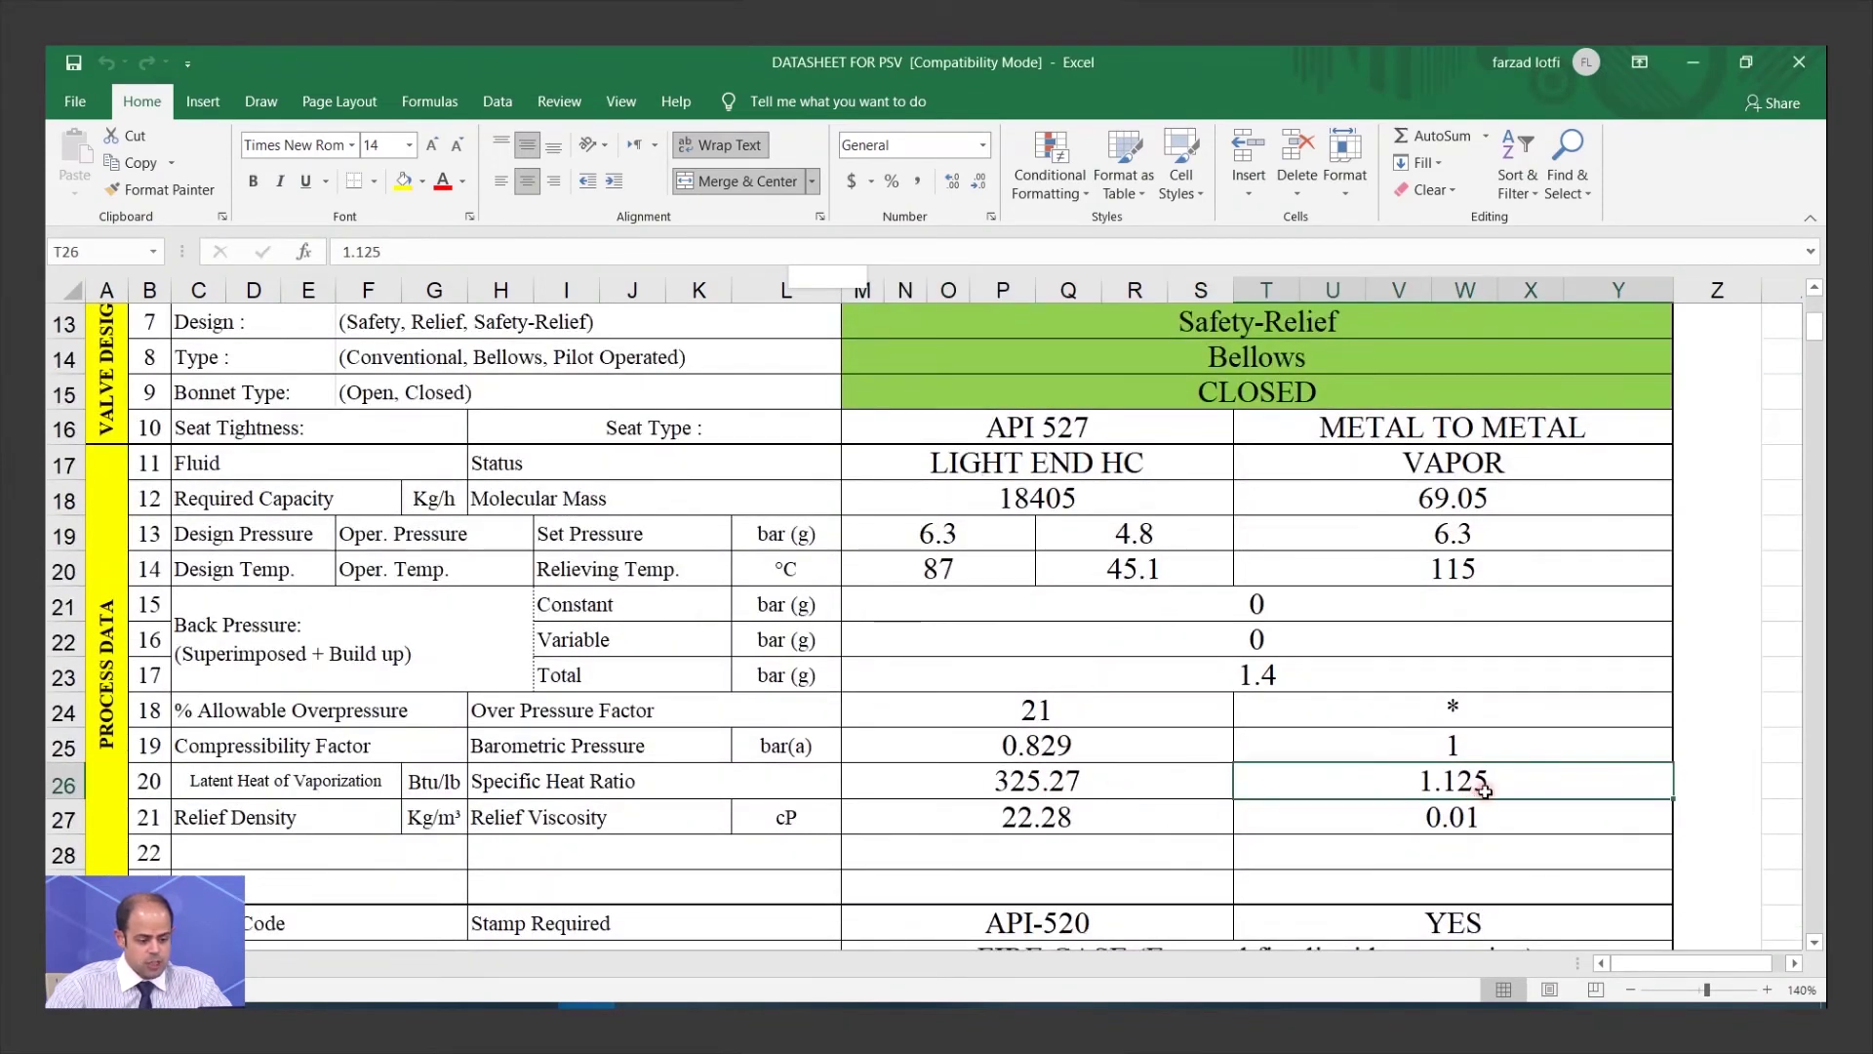
left_click(1094, 747)
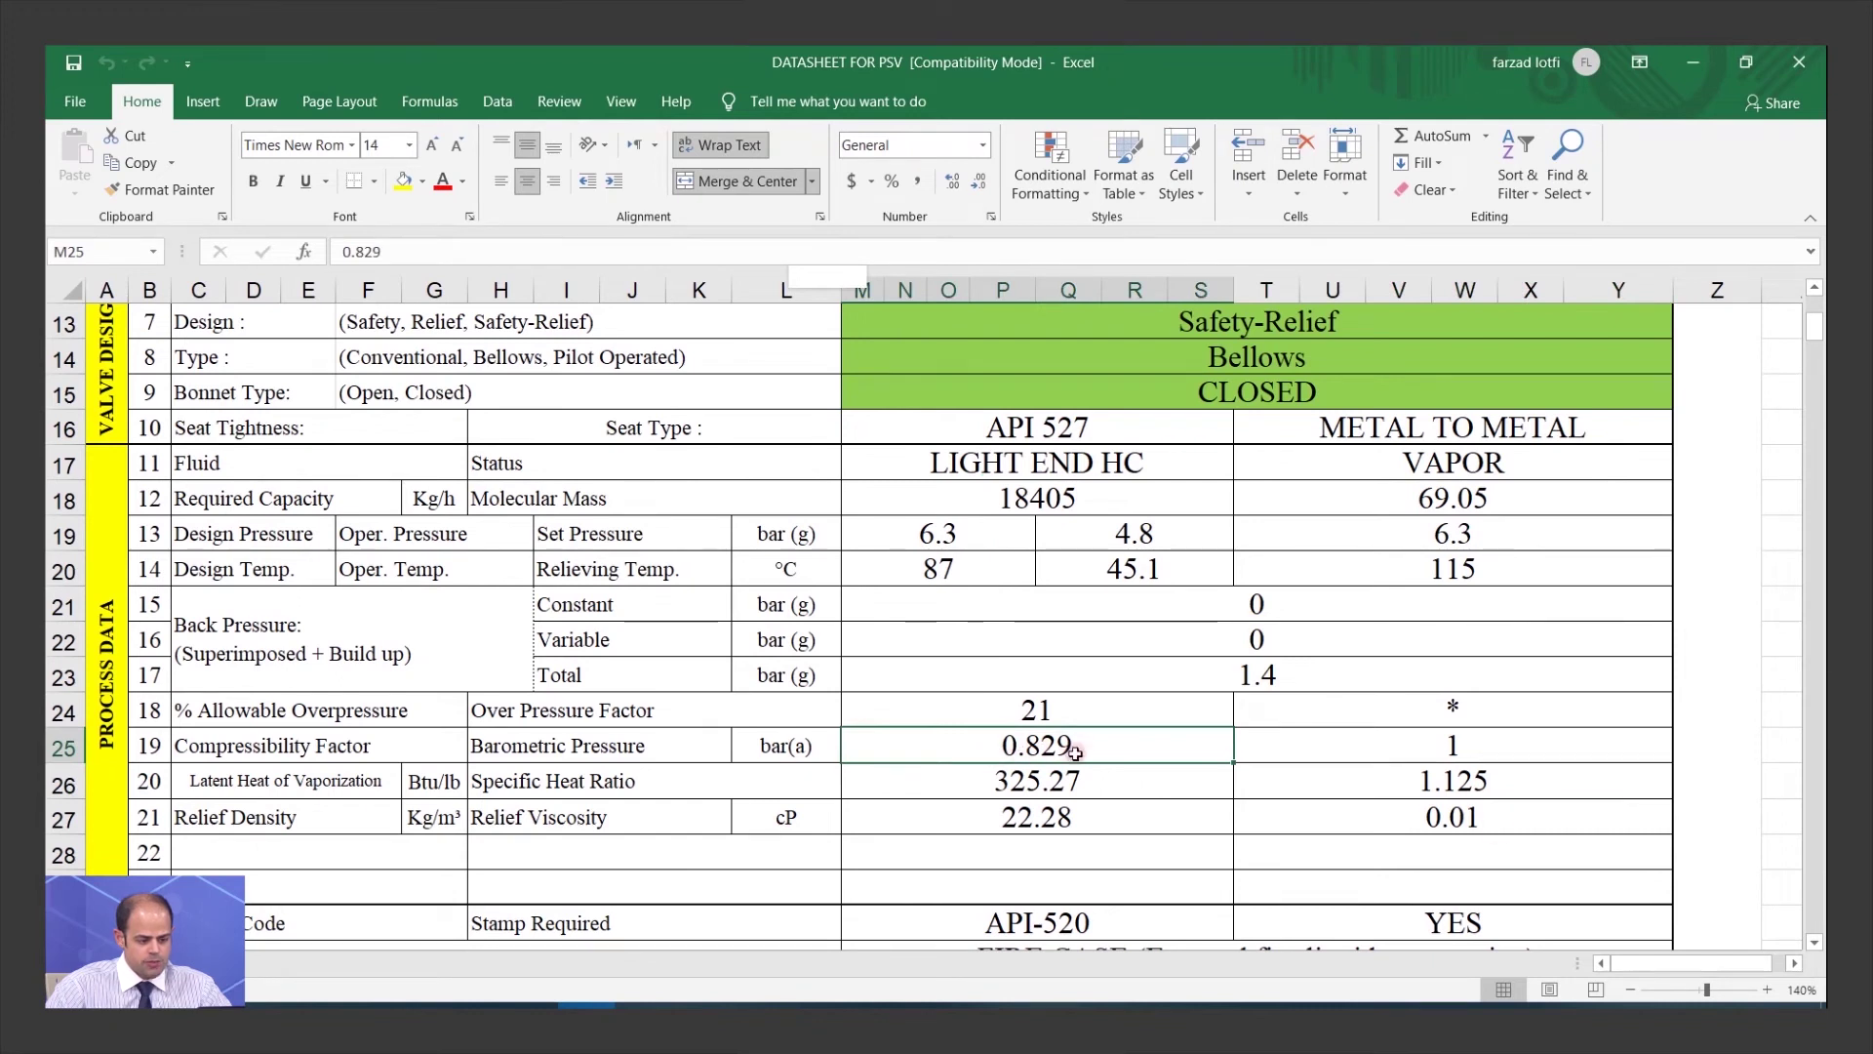
left_click(642, 1004)
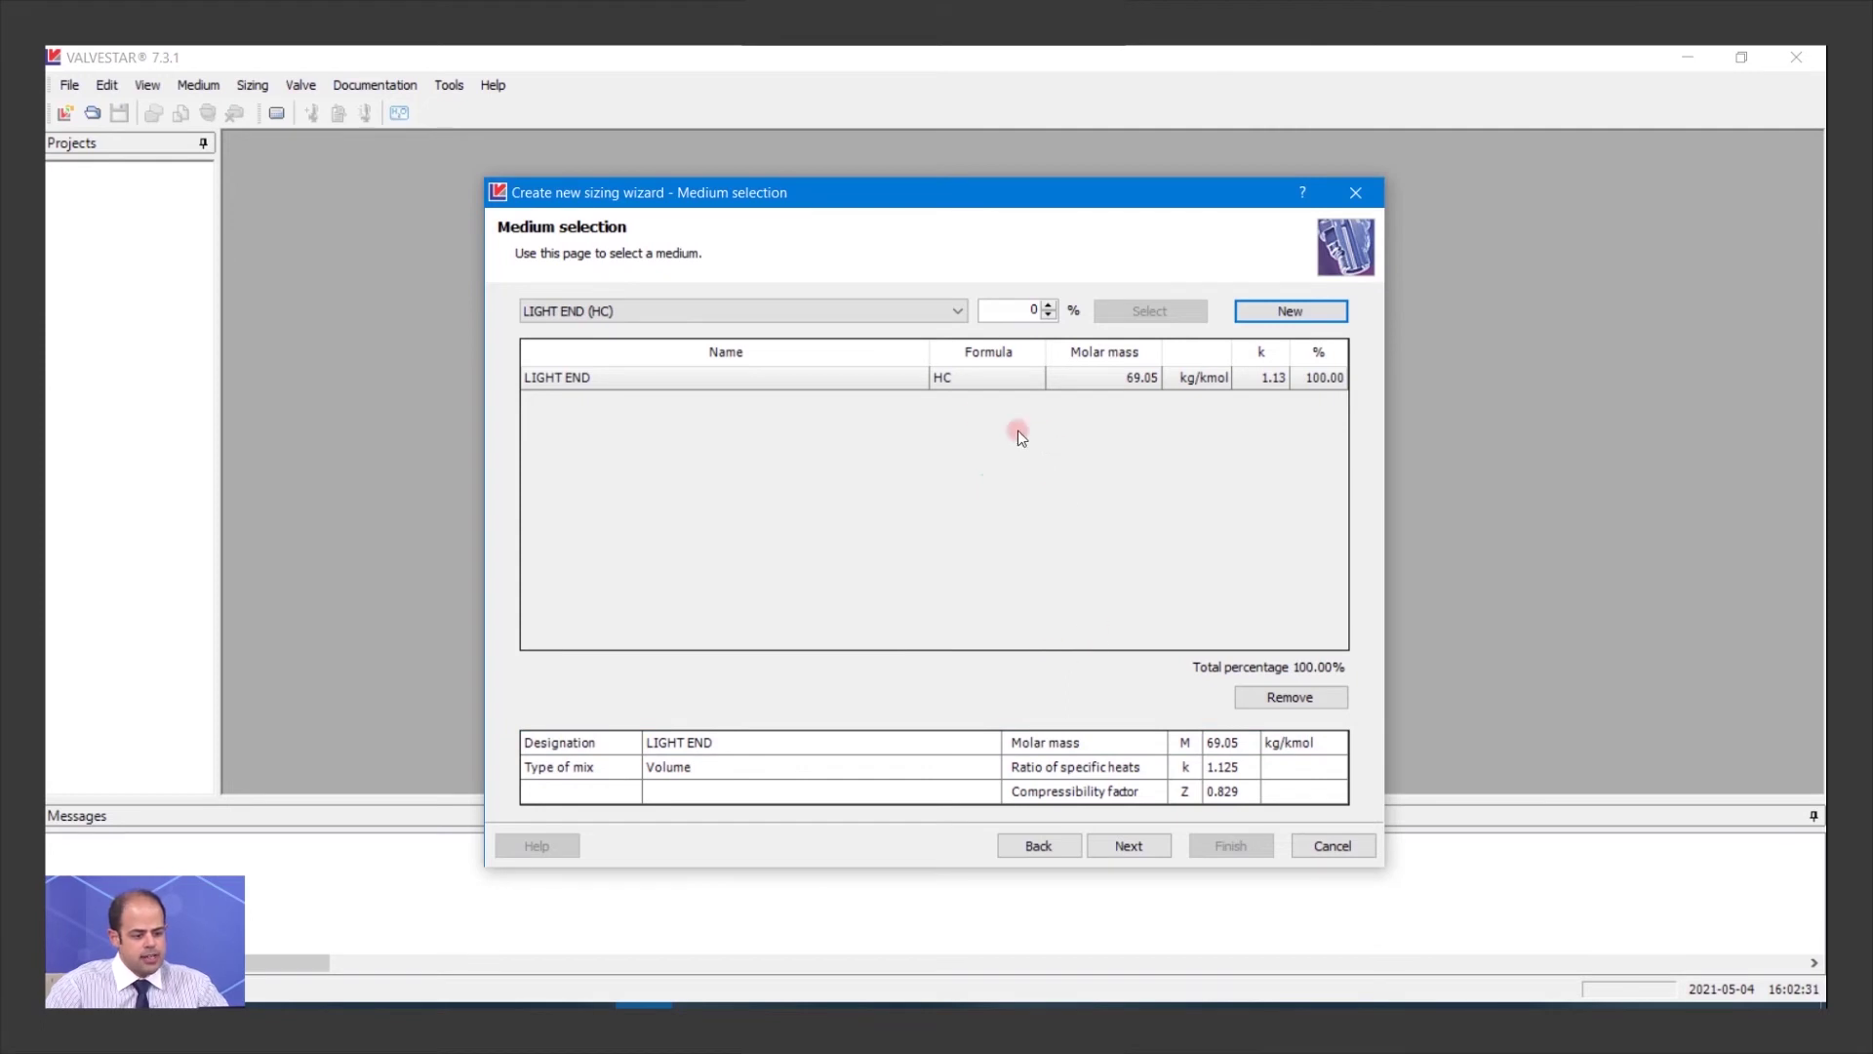
Step: Continue to the service conditions and change the set pressure's unit to bar-g
left_click(1127, 847)
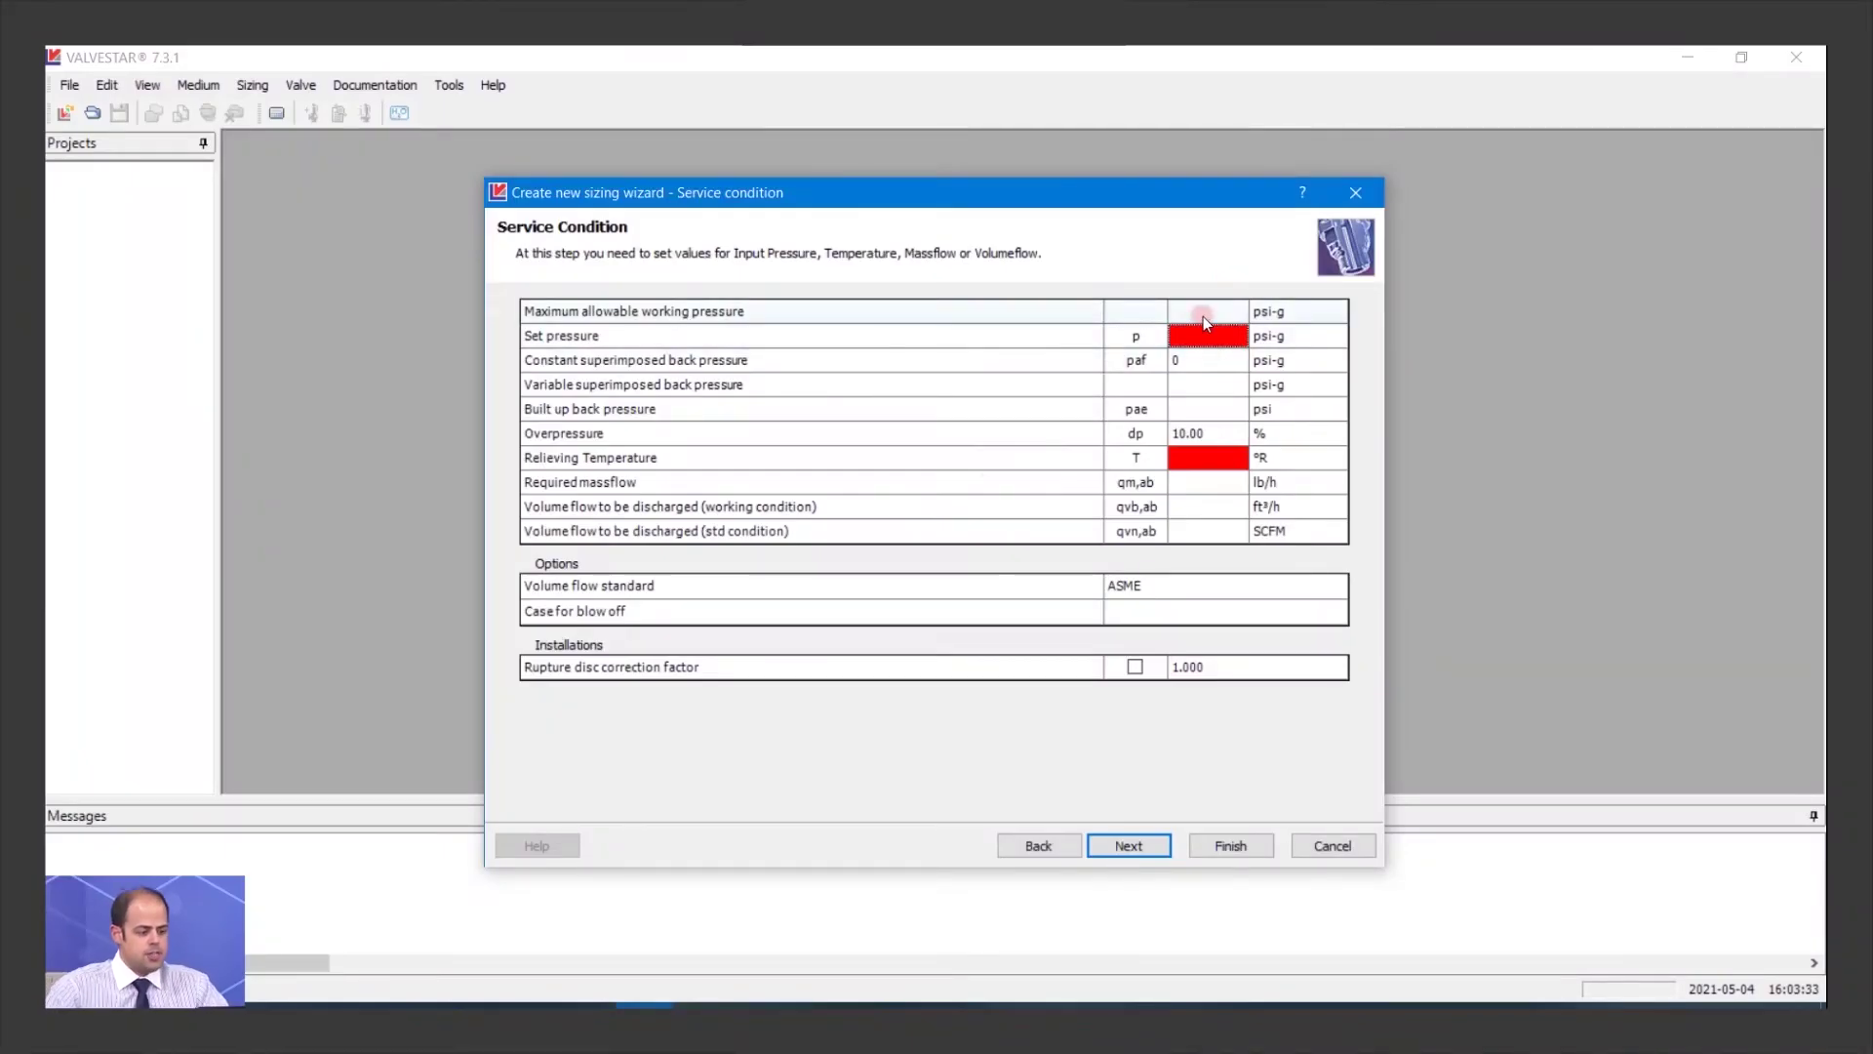
left_click(1219, 342)
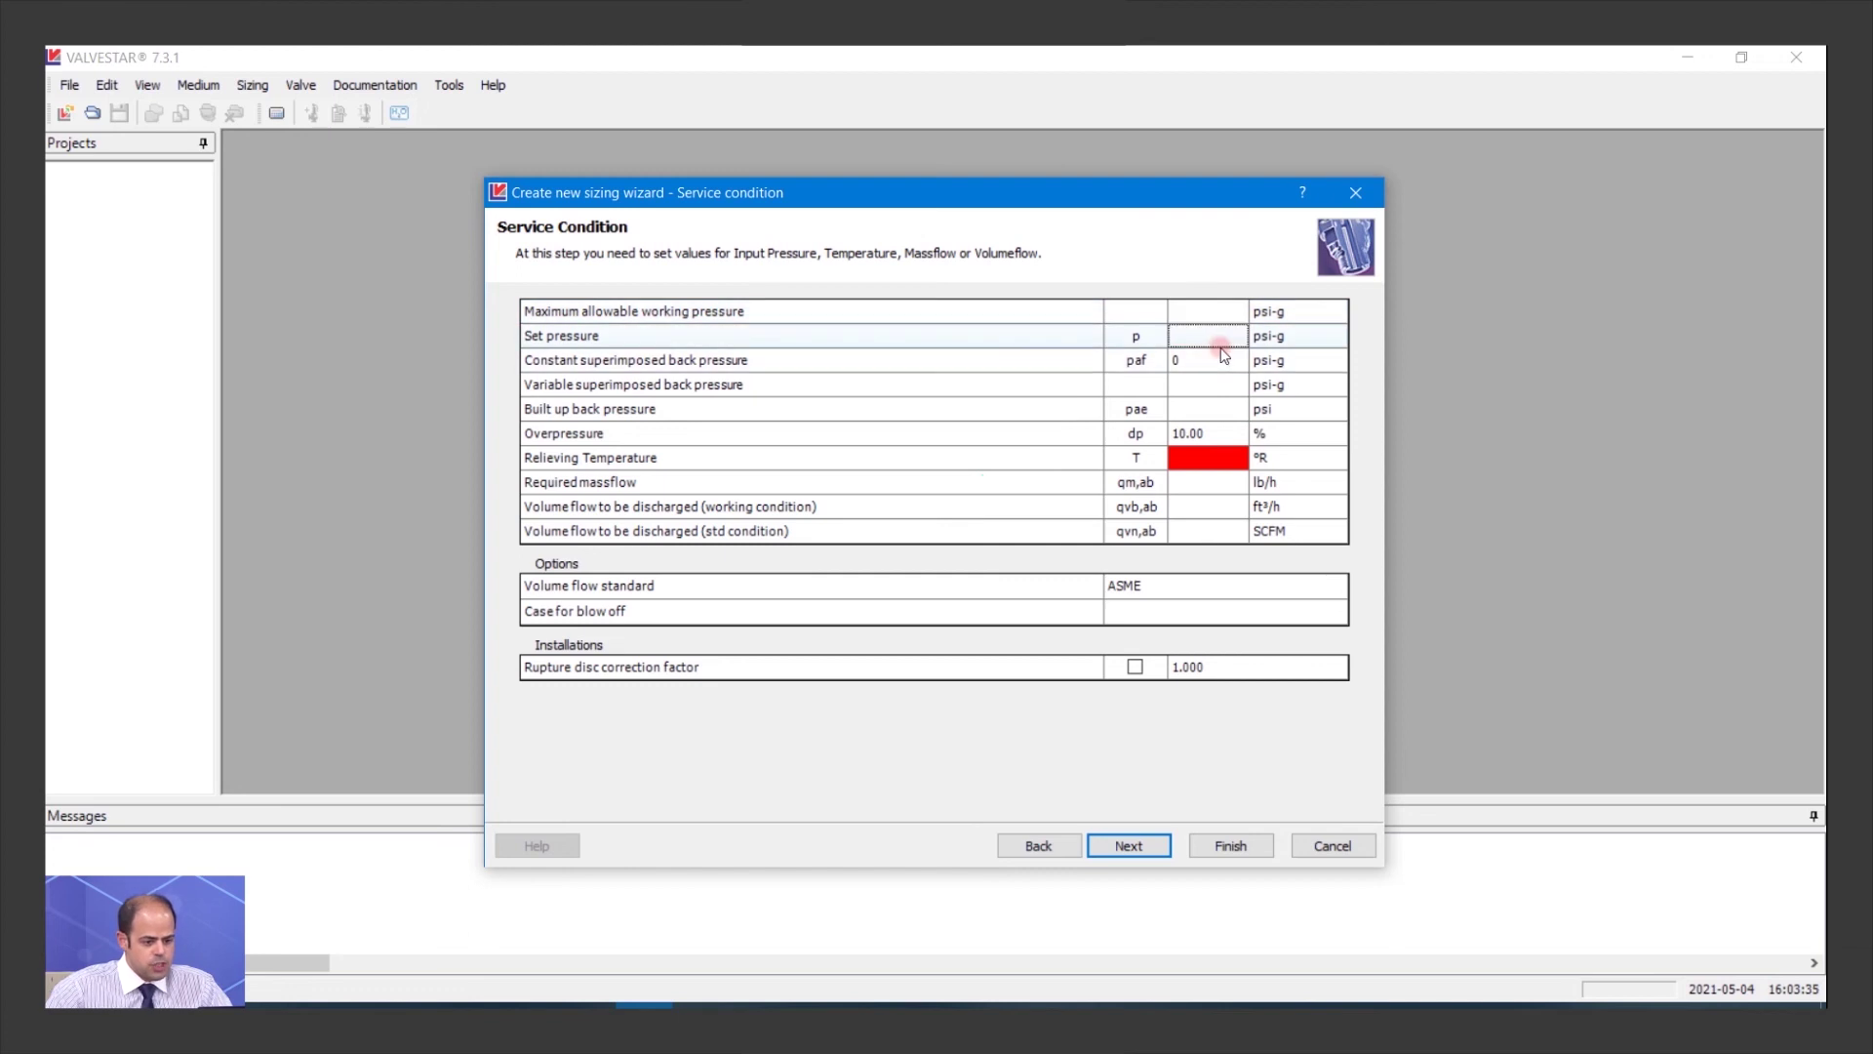
left_click(1311, 338)
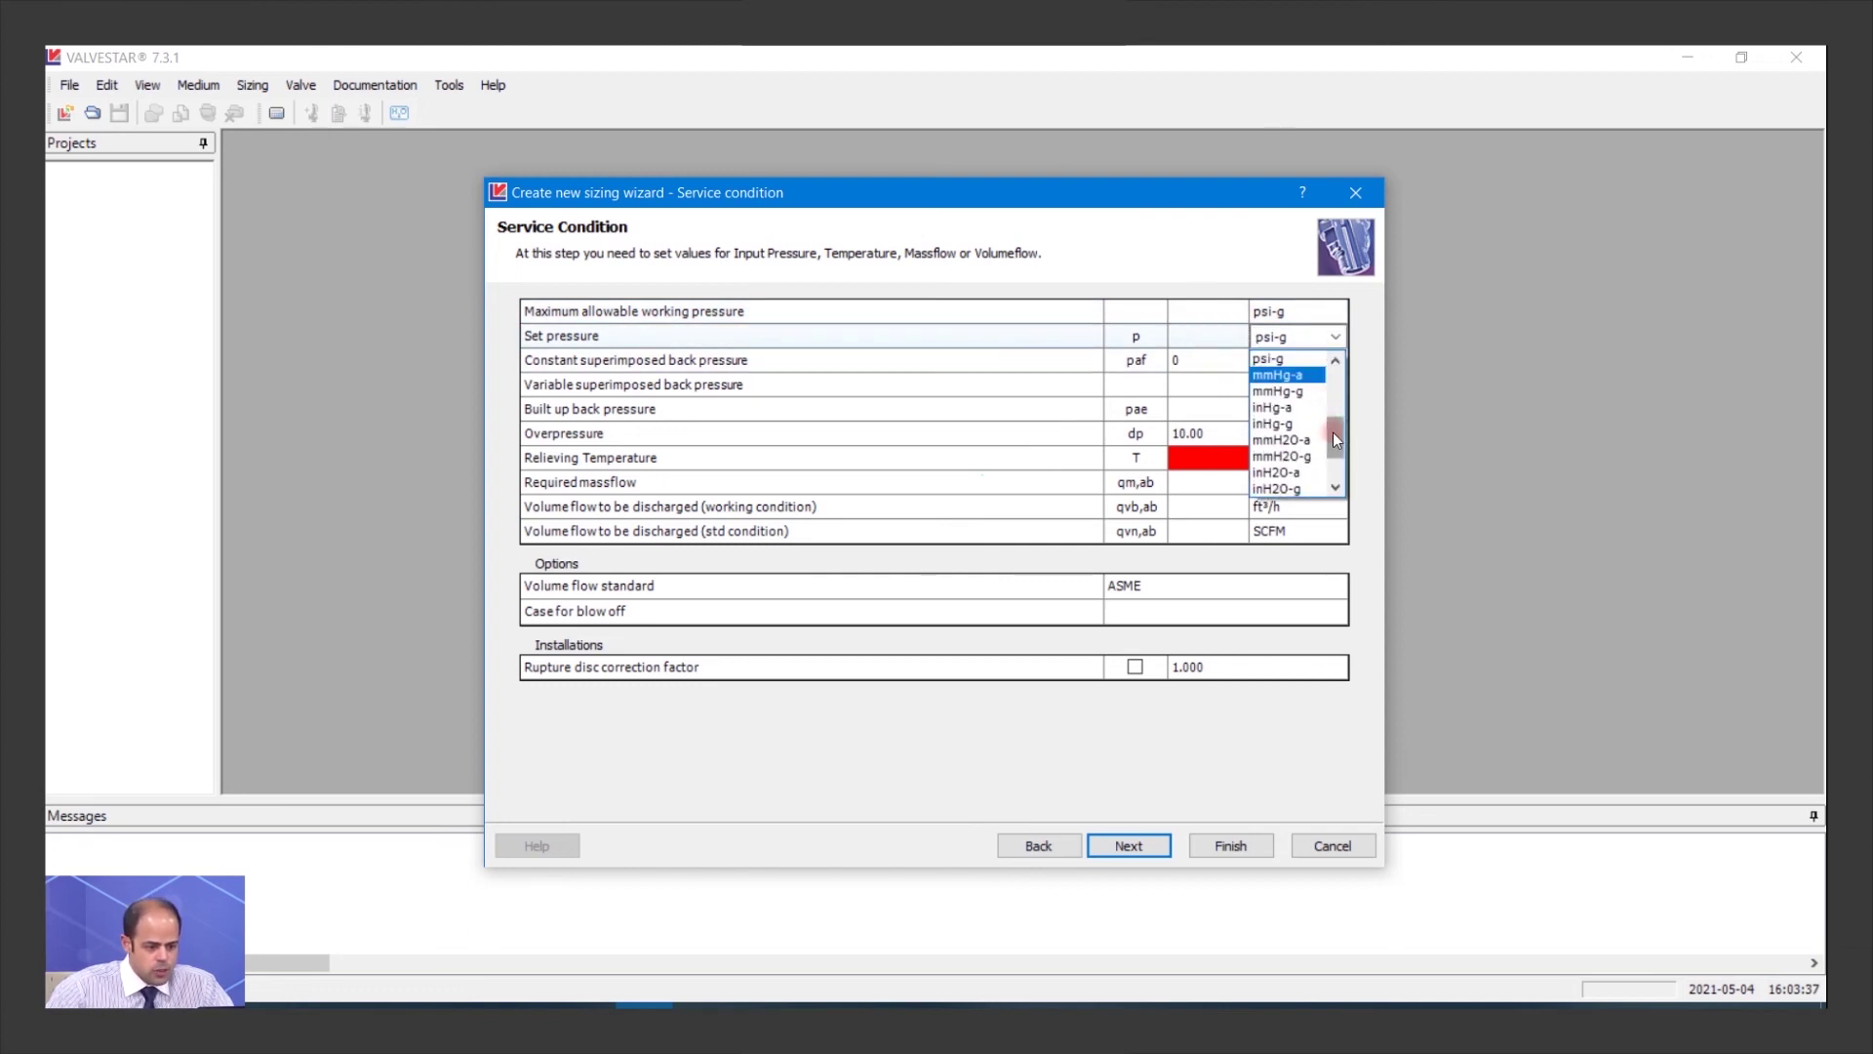
left_click_drag(1334, 434, 1337, 413)
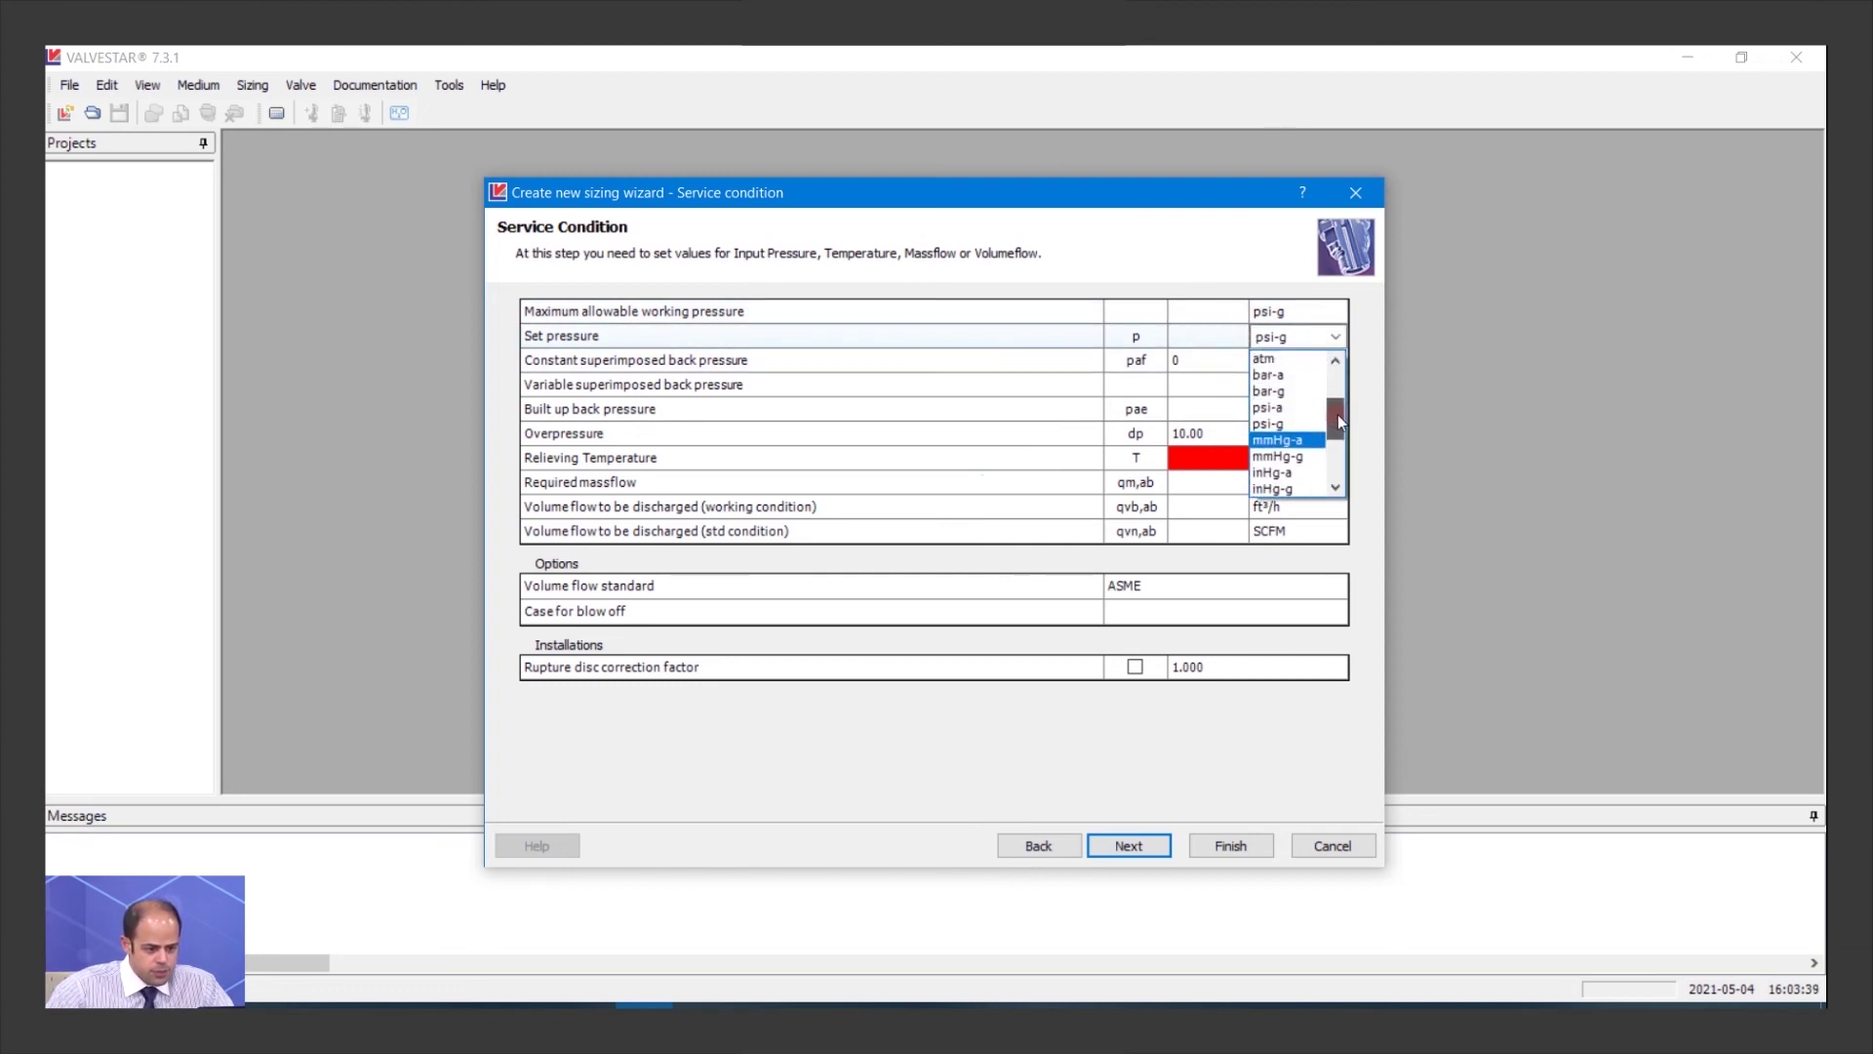
left_click(1286, 391)
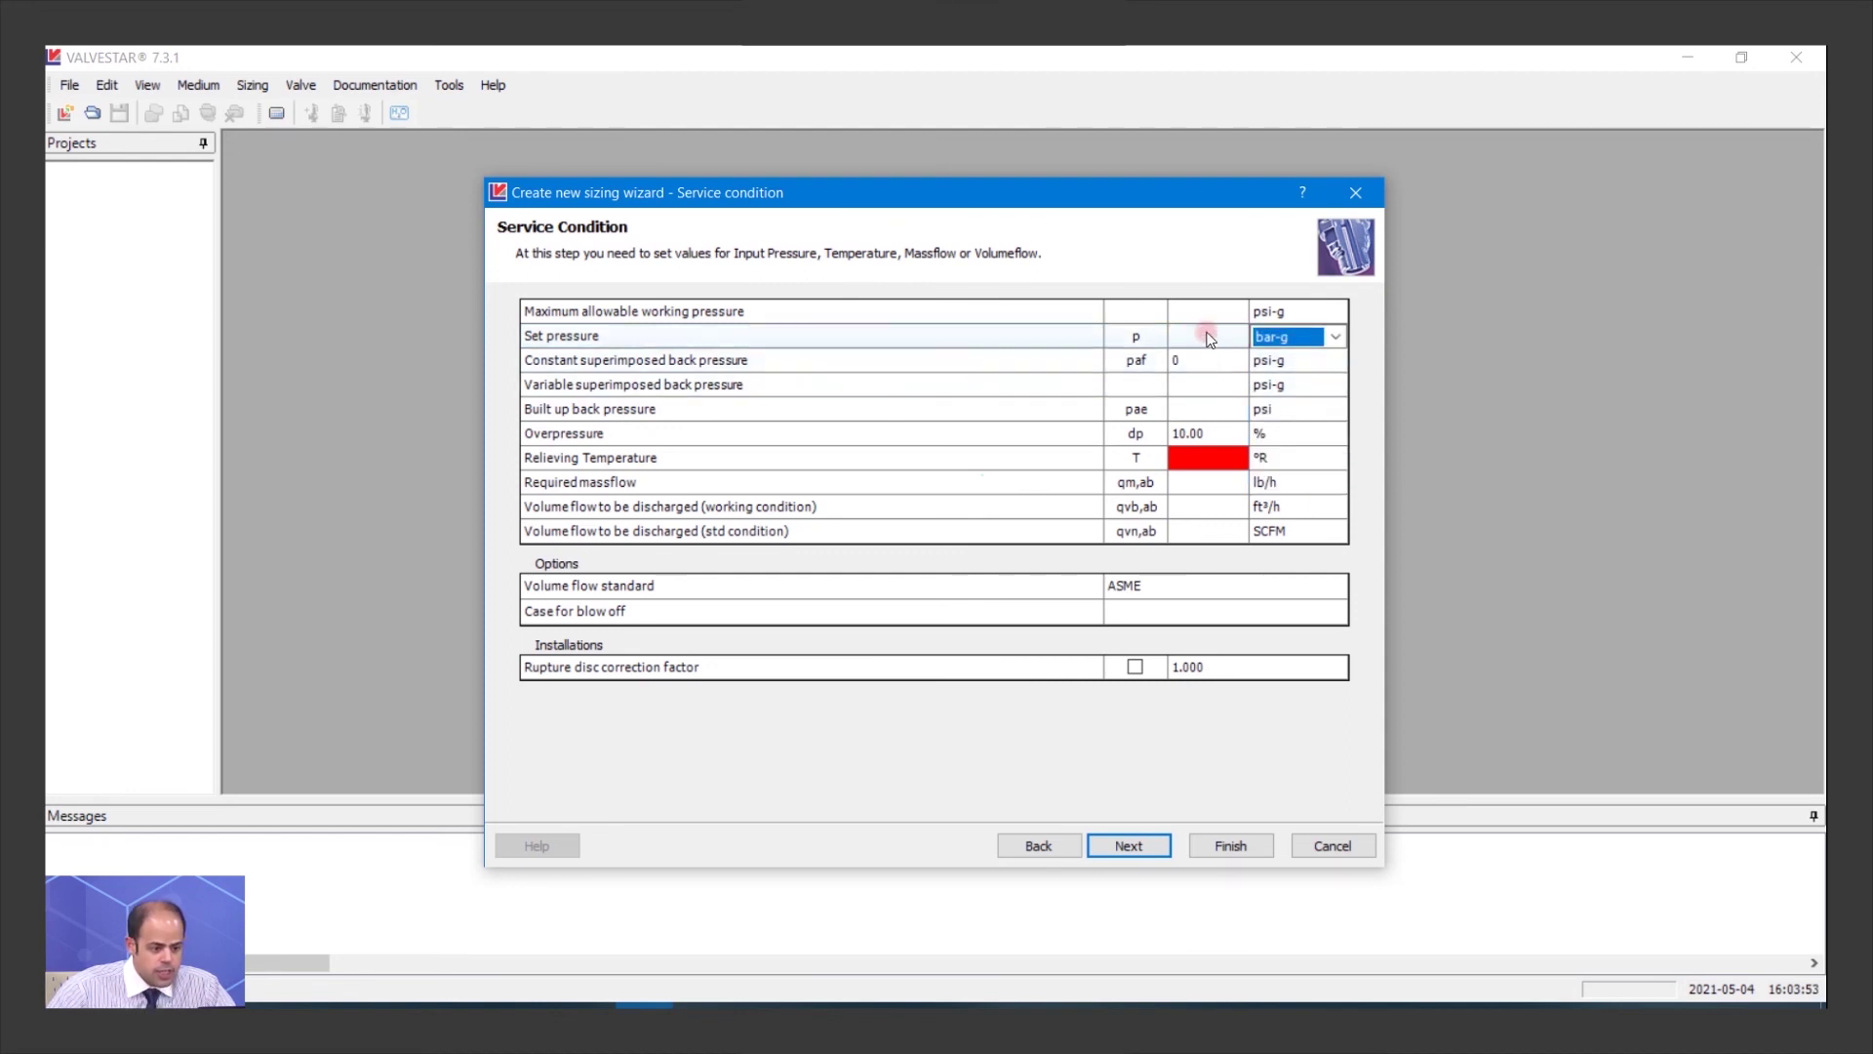
Step: Consult the PSV data sheet in Excel for the set pressure, and open the set pressure value for editing in VALVESTAR
key("alt+Tab")
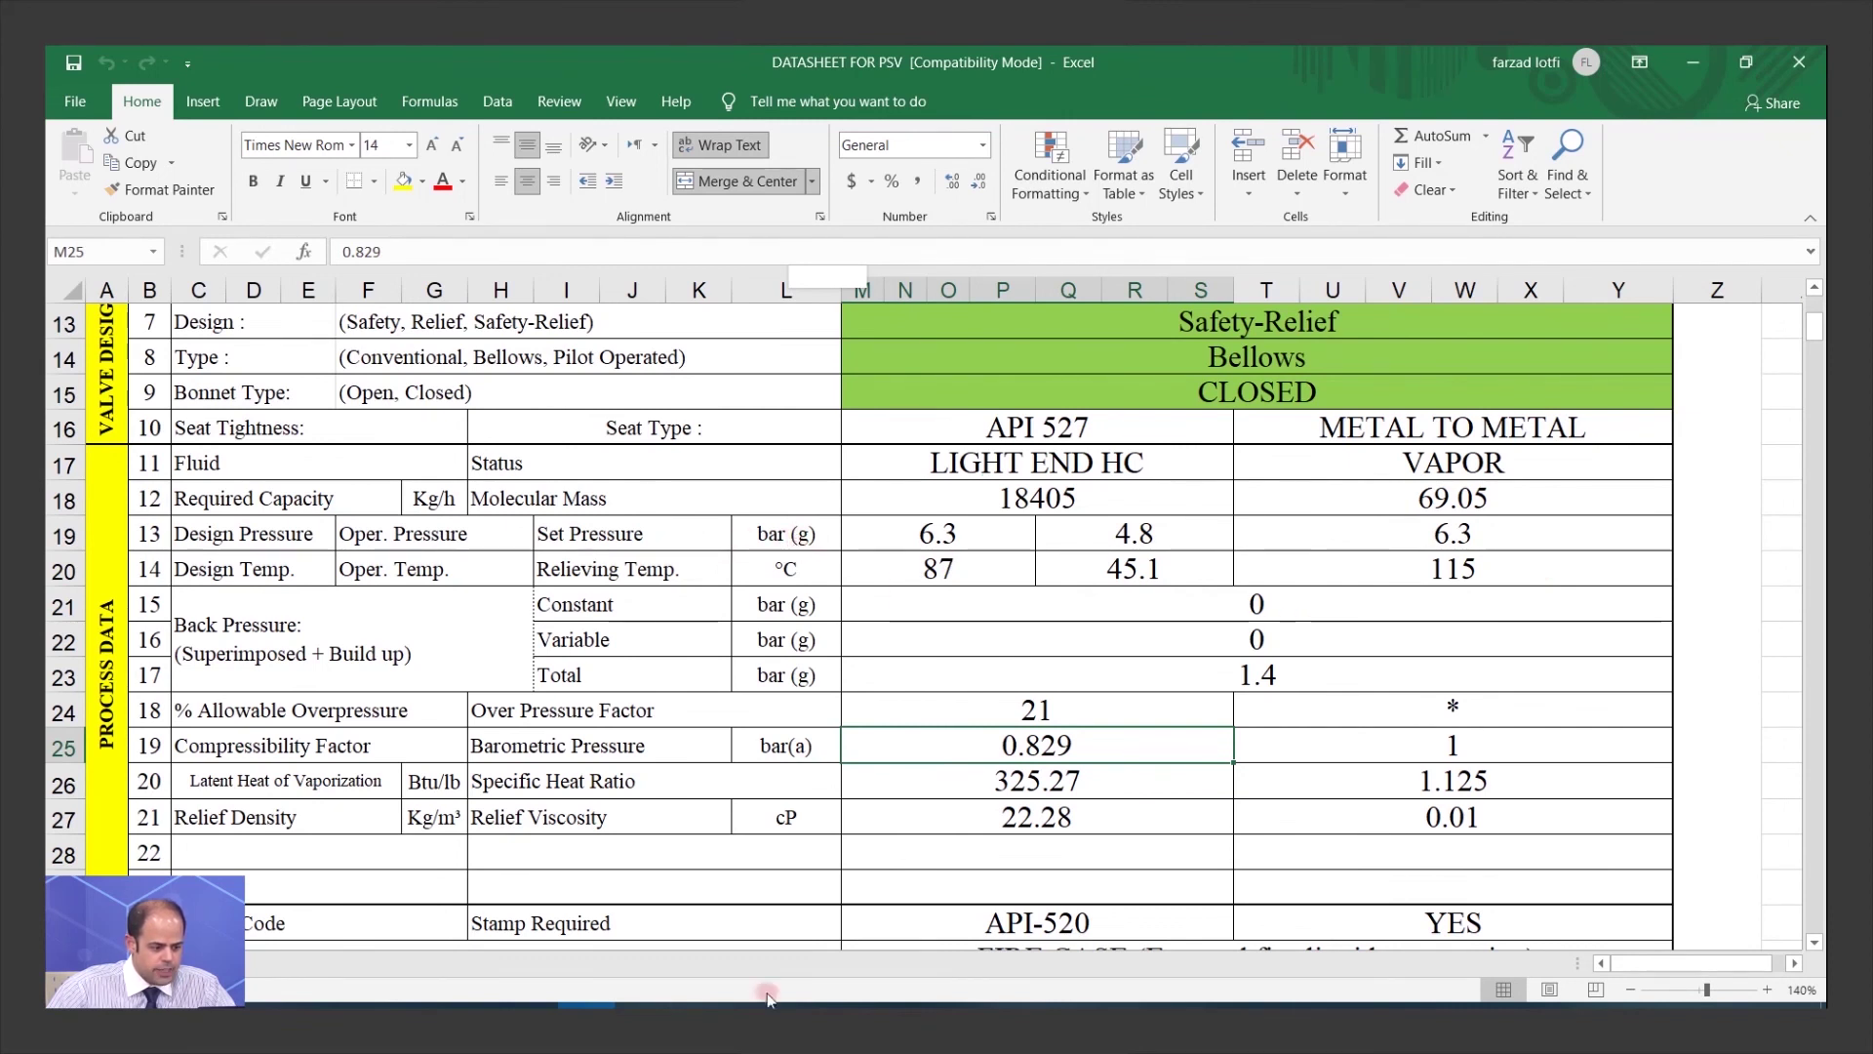
key("alt+Tab")
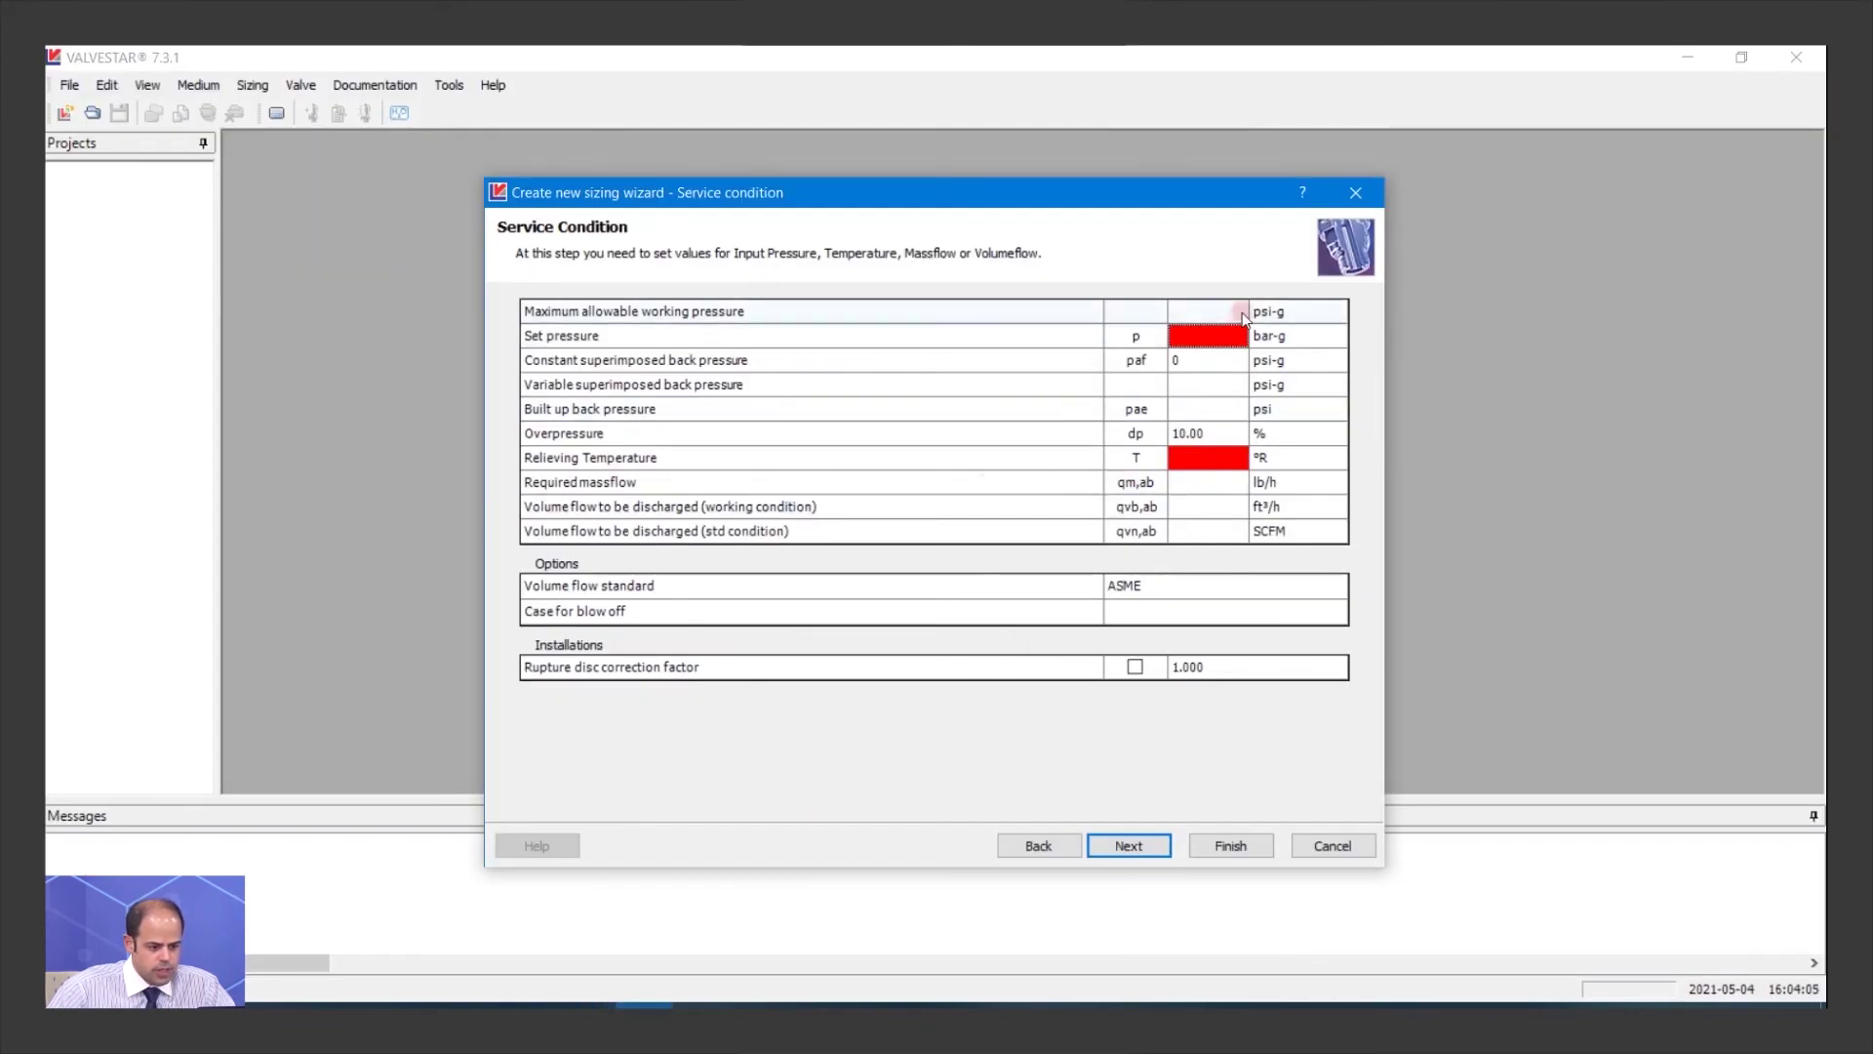
left_click(1225, 342)
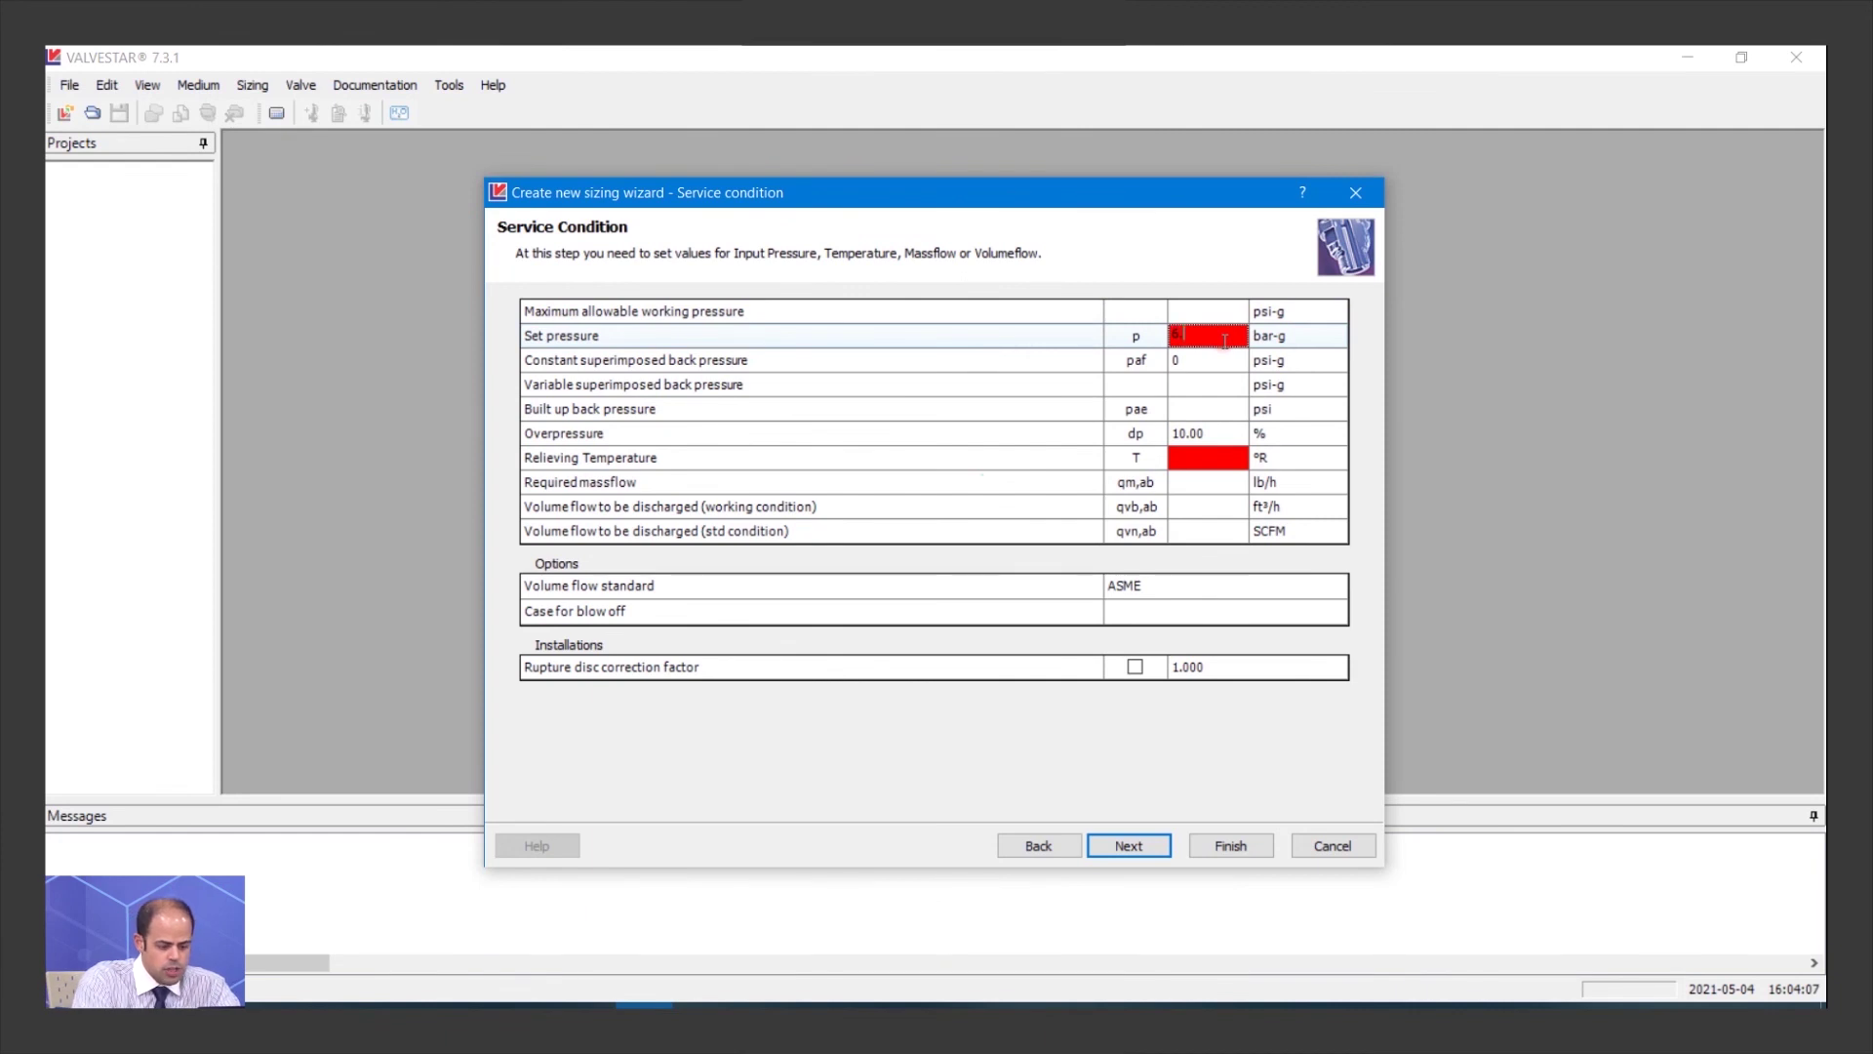